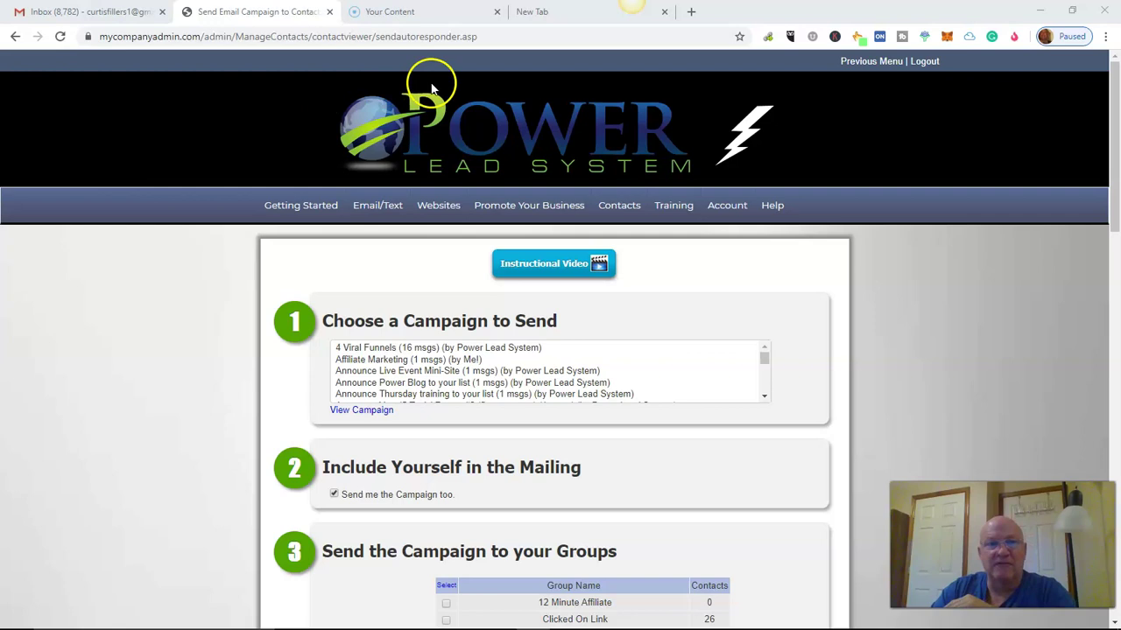
# Step: Reveal the Websites menu options from the Send Email Campaign page
pyautogui.moveTo(438, 208)
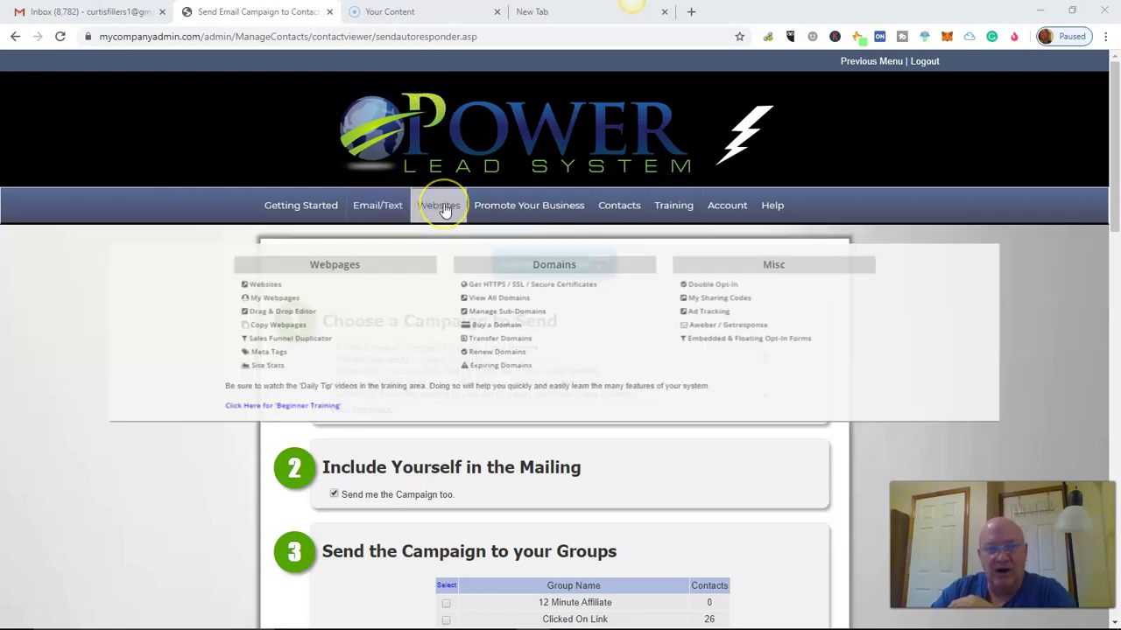
# Step: Open View All Domains and scroll through the Manage Domains/Sub-Domains table
pyautogui.click(484, 296)
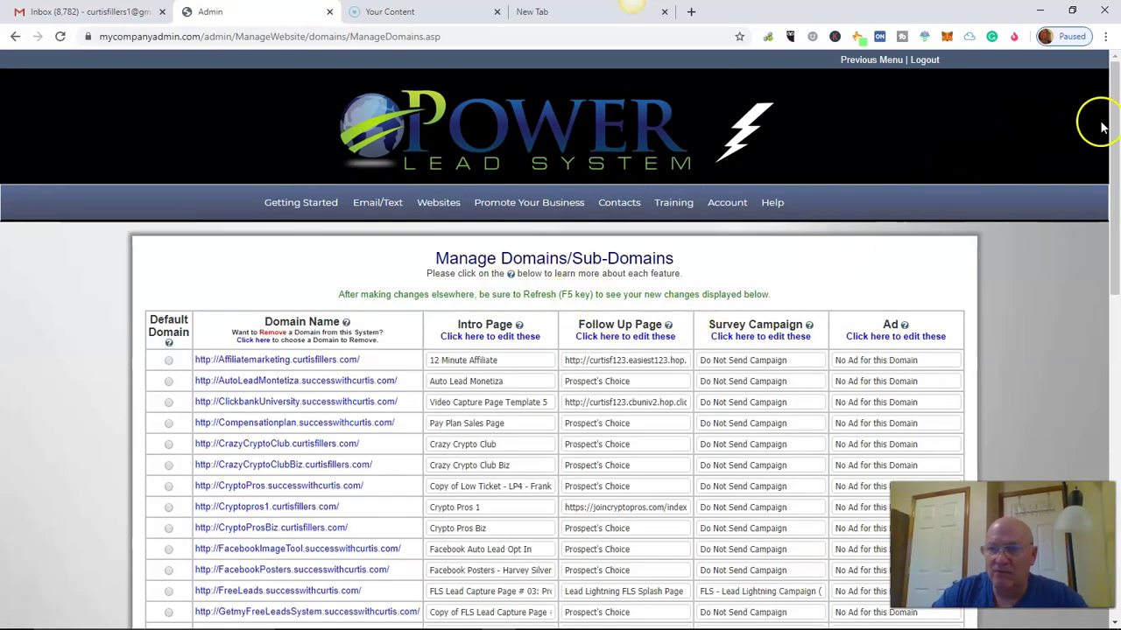
pyautogui.moveTo(1115, 127); pyautogui.dragTo(1115, 235)
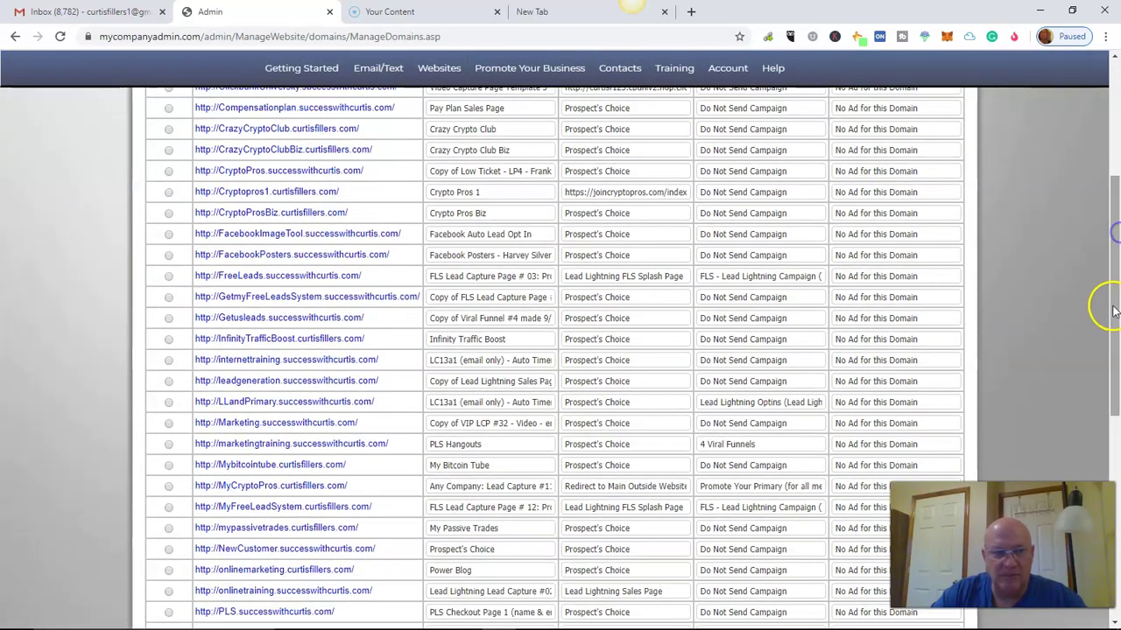
pyautogui.moveTo(1107, 325); pyautogui.dragTo(1113, 233)
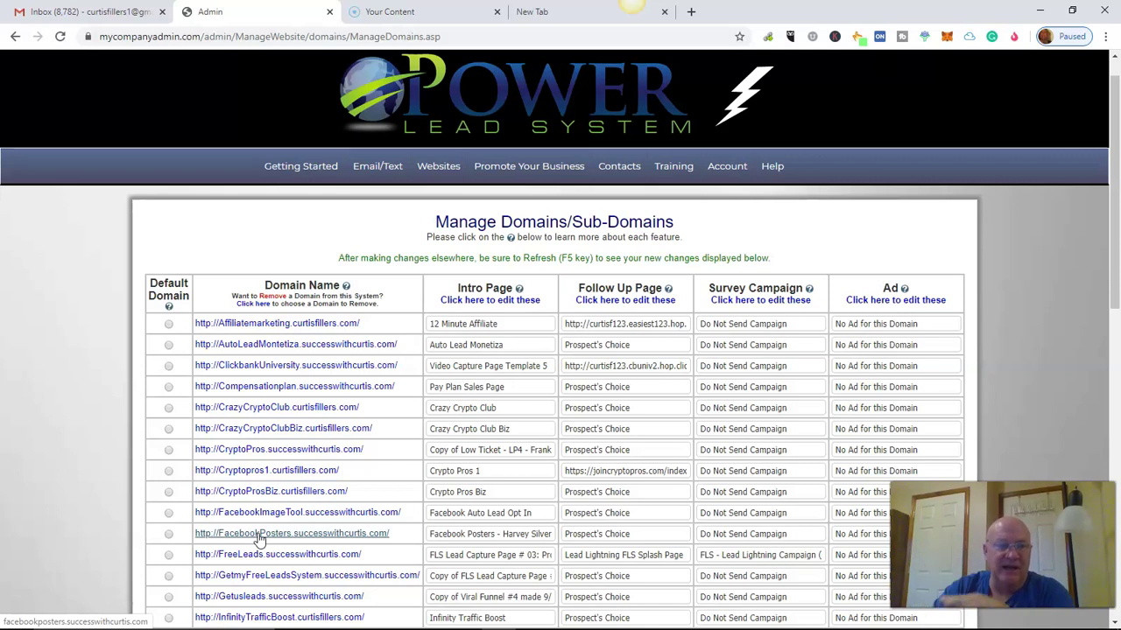
pyautogui.moveTo(1113, 136); pyautogui.dragTo(1114, 326)
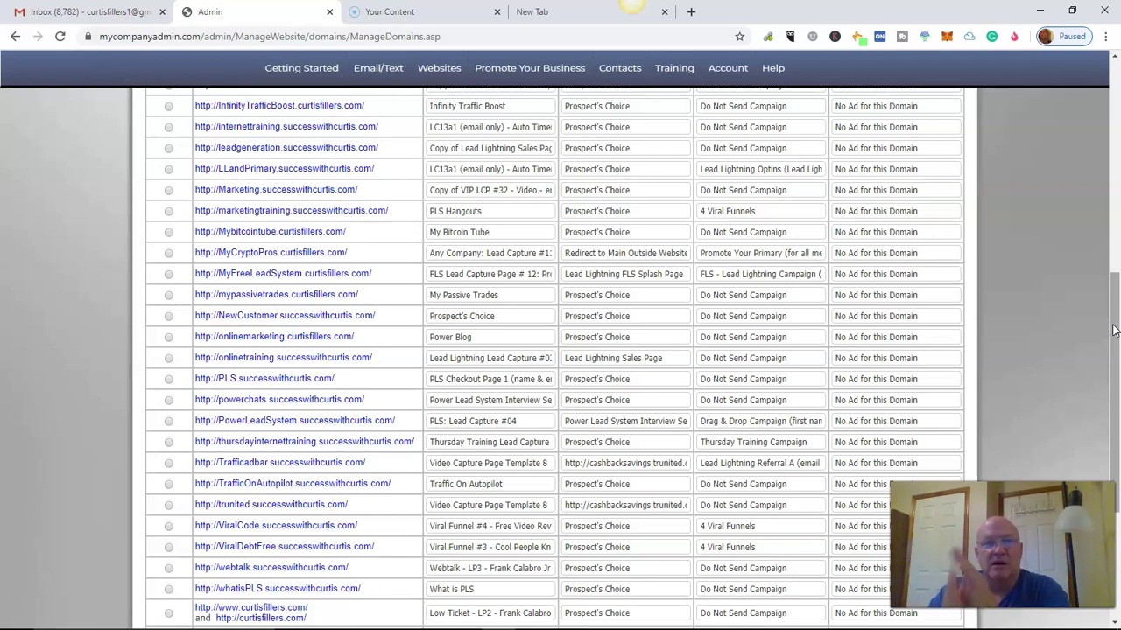
pyautogui.moveTo(1113, 329); pyautogui.dragTo(1115, 121)
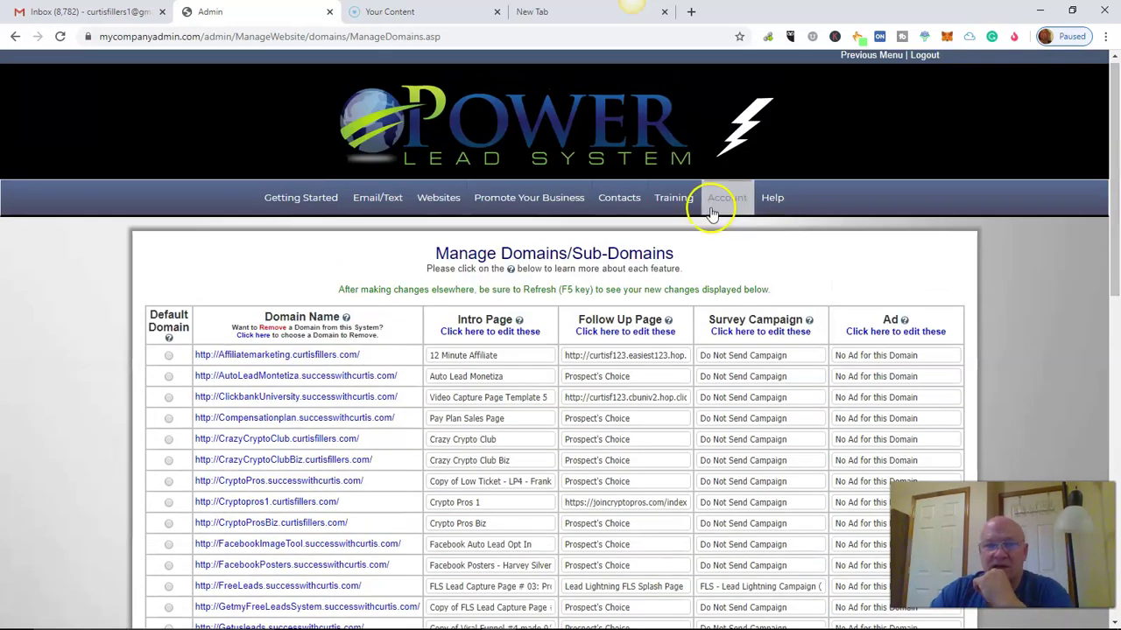
pyautogui.moveTo(618, 200)
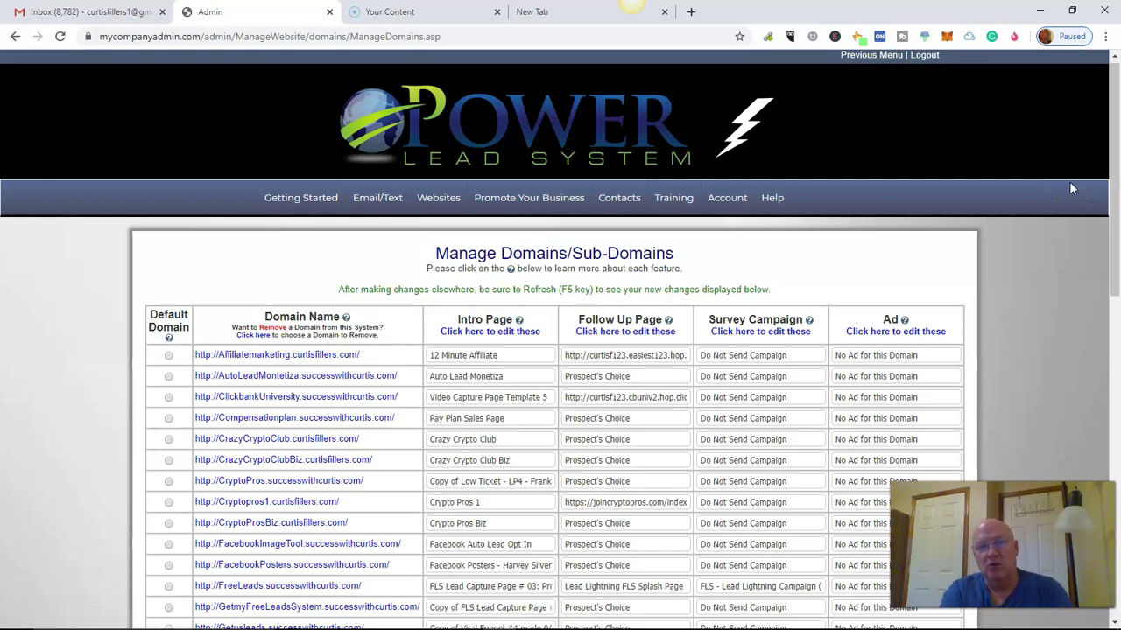
pyautogui.moveTo(643, 213)
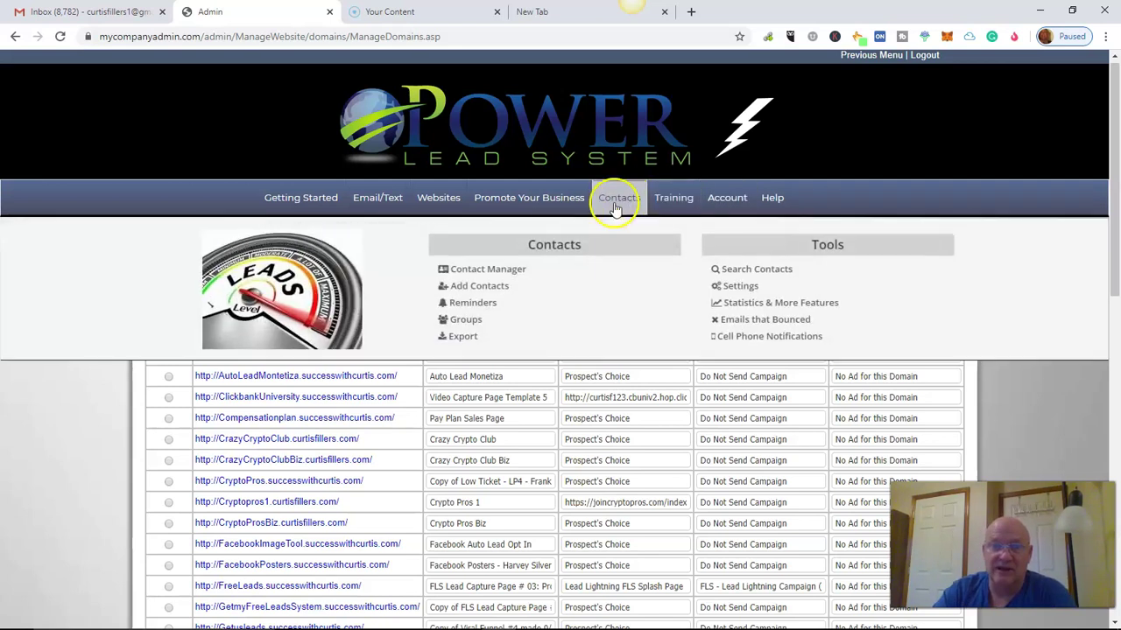
# Step: Open the Contact Manager listing 432 contacts and close the Email/Text menu
pyautogui.click(503, 270)
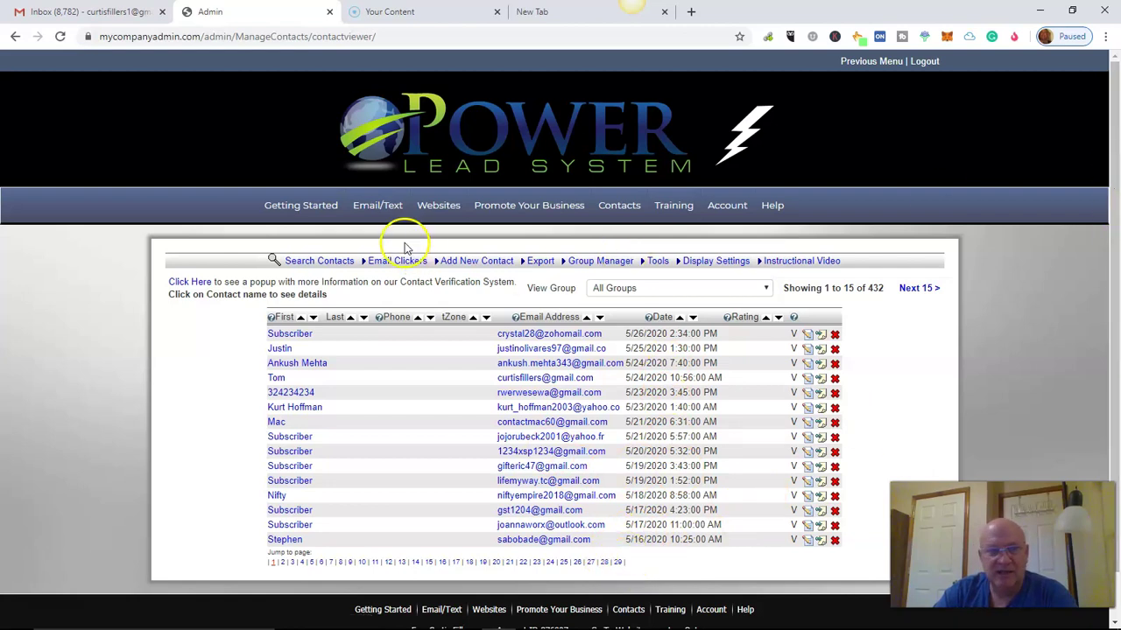
pyautogui.moveTo(374, 213)
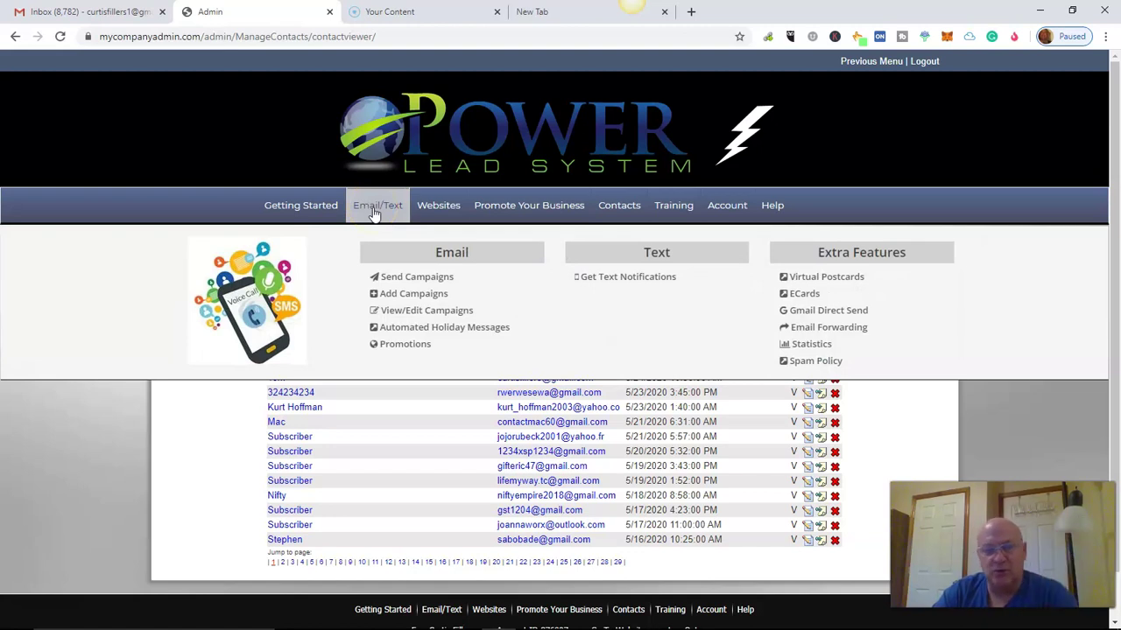
pyautogui.click(374, 214)
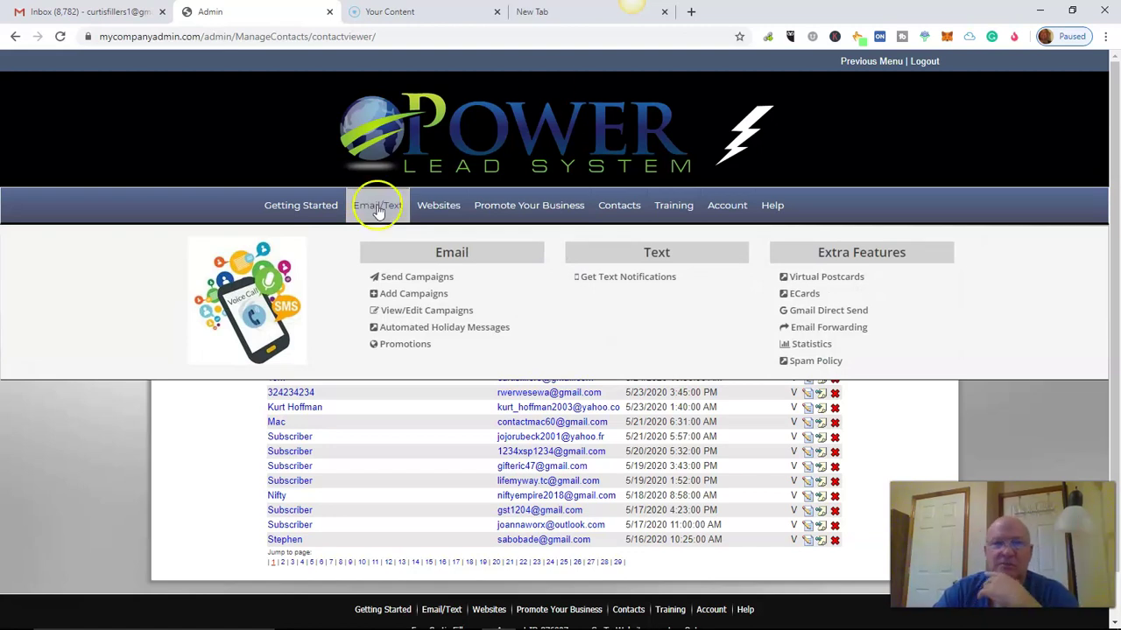
# Step: Go to leadrecruiterpro.com in a new tab and sign in through the member login
pyautogui.click(565, 11)
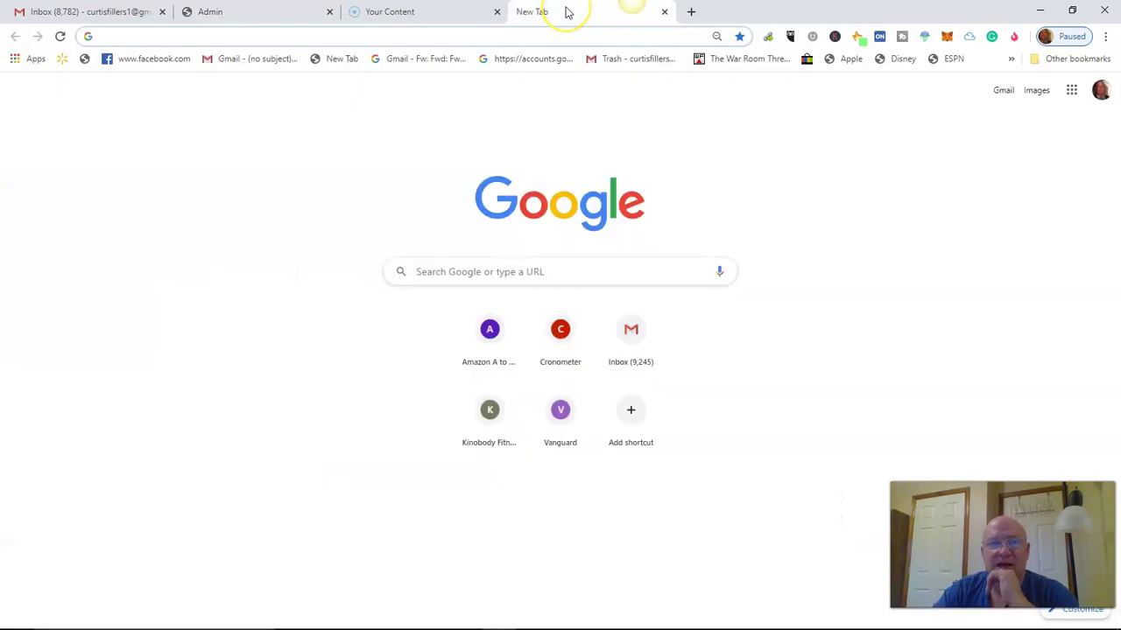
pyautogui.write('lead')
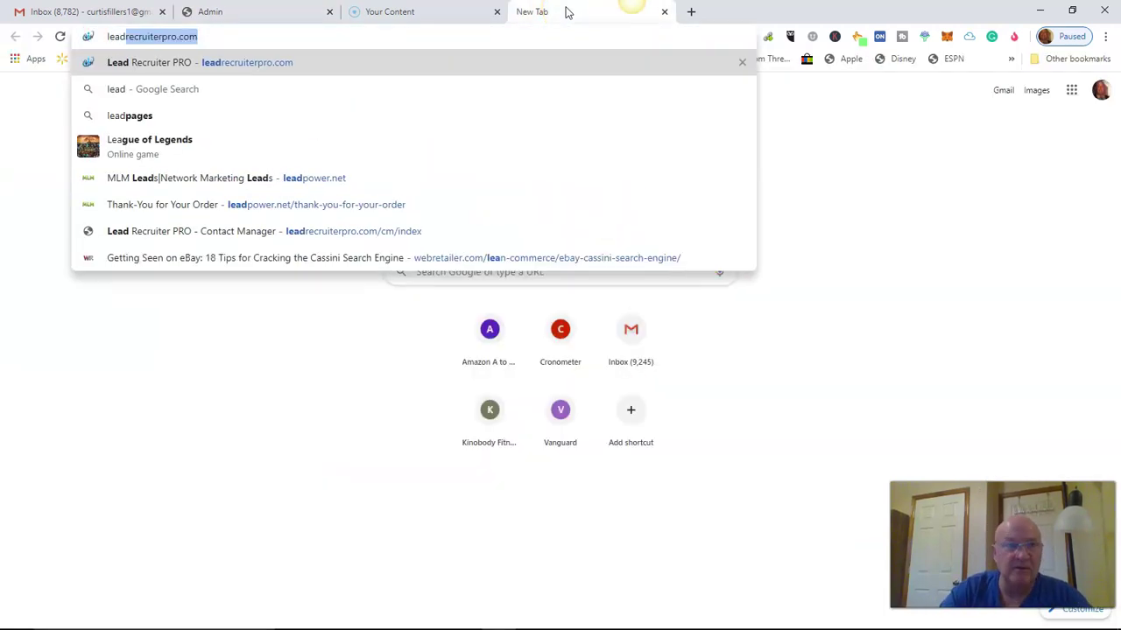
pyautogui.click(272, 63)
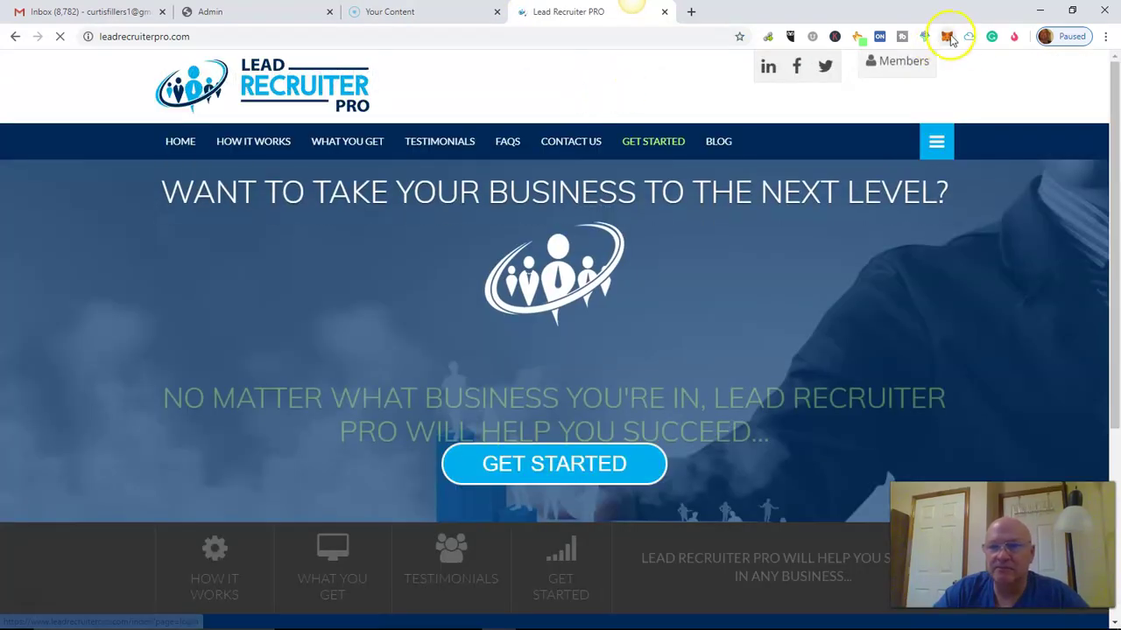
pyautogui.click(906, 70)
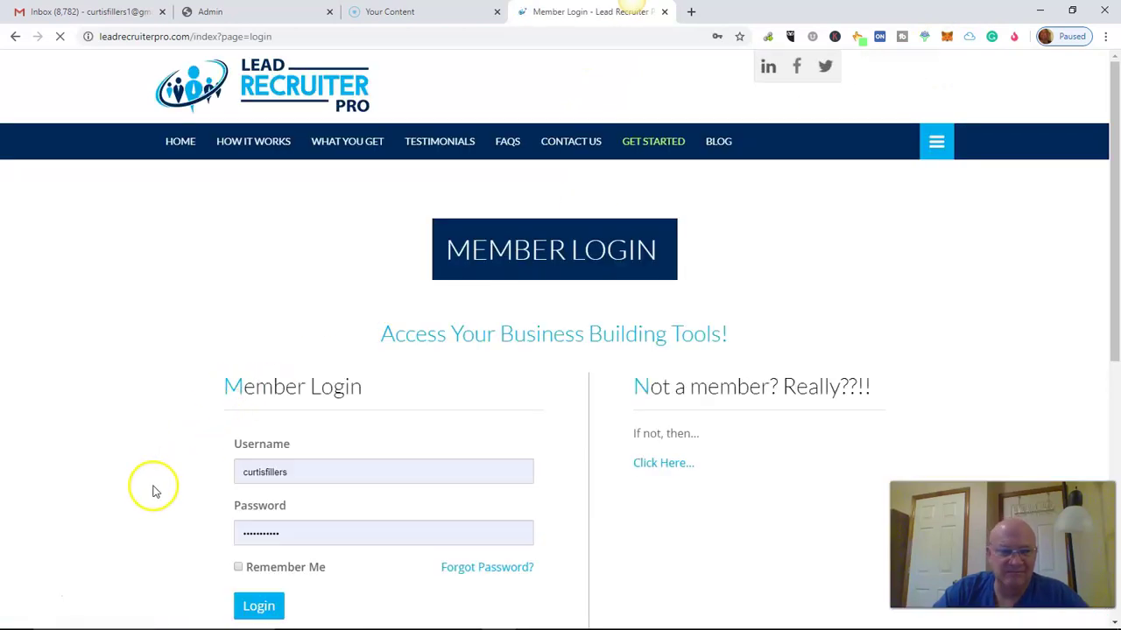
pyautogui.click(262, 604)
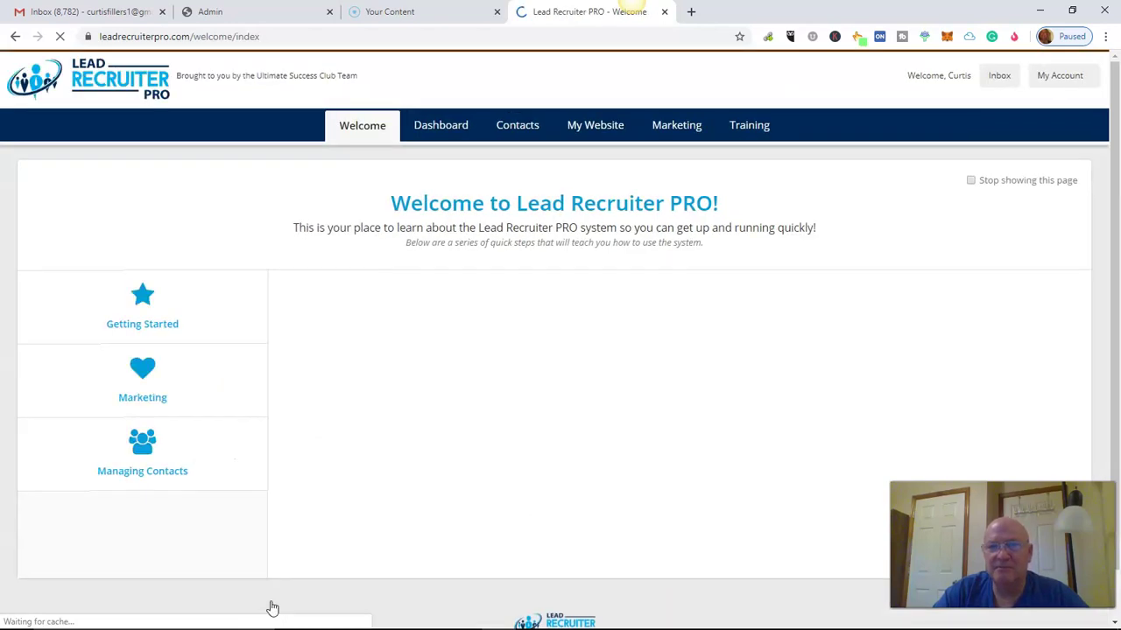
# Step: Review the dashboard and full contacts list, then log out and close the tab
pyautogui.click(451, 129)
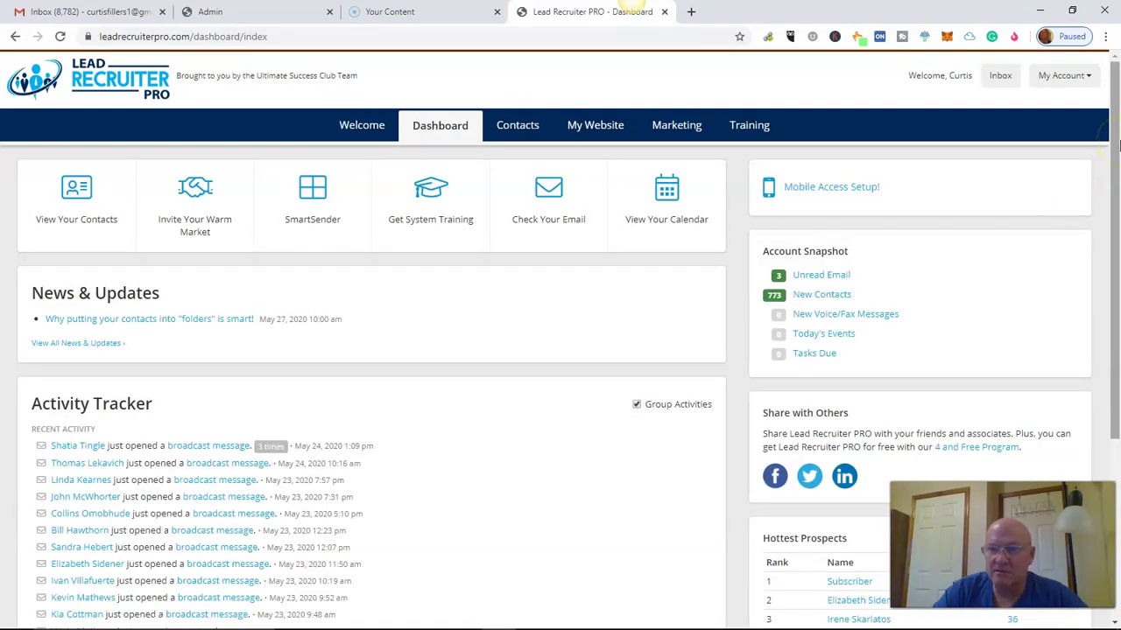
pyautogui.click(522, 124)
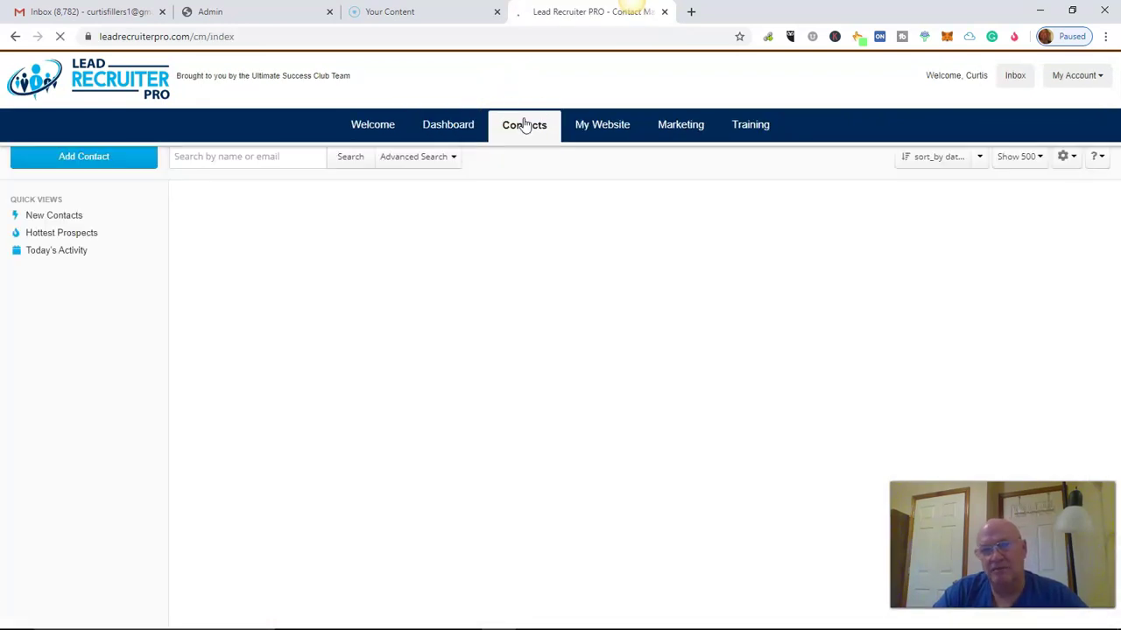
pyautogui.click(517, 121)
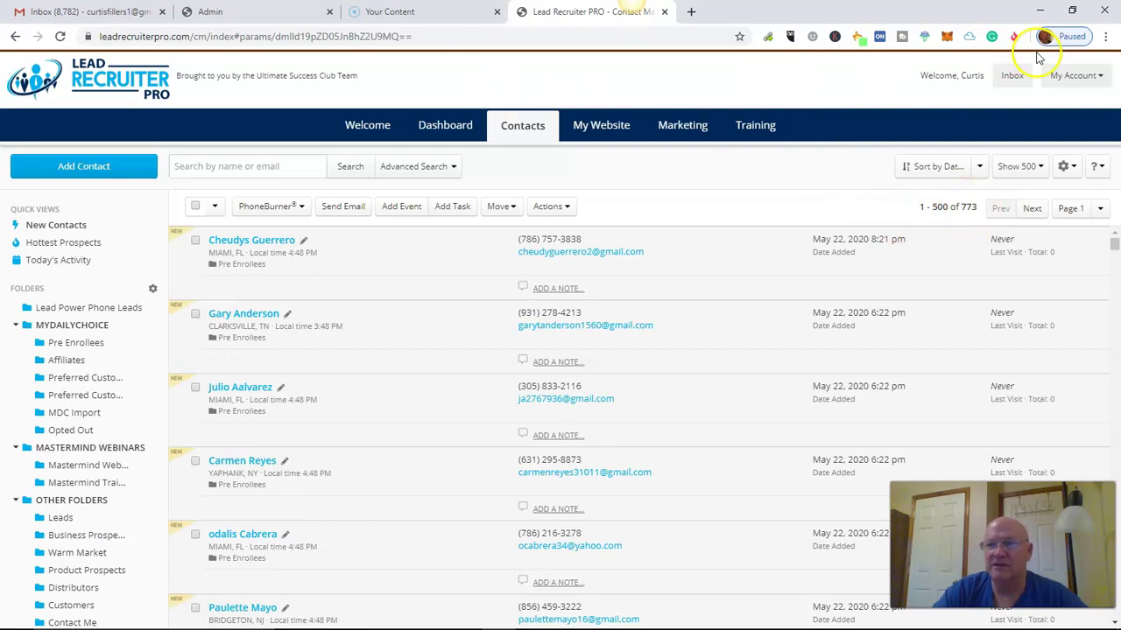
pyautogui.click(1095, 77)
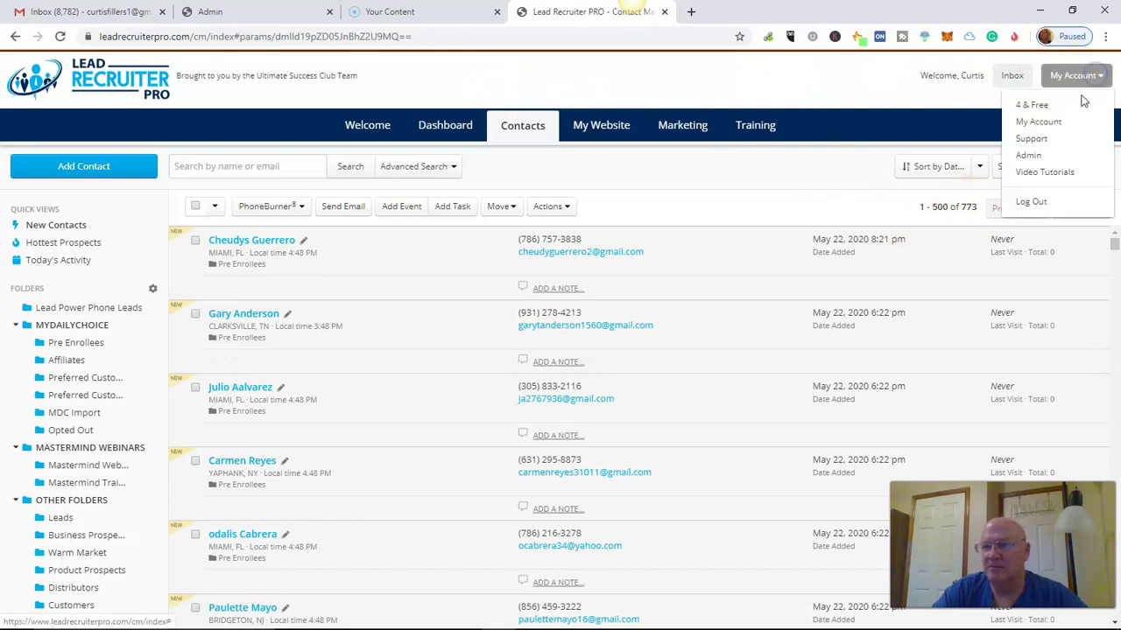
pyautogui.click(1031, 202)
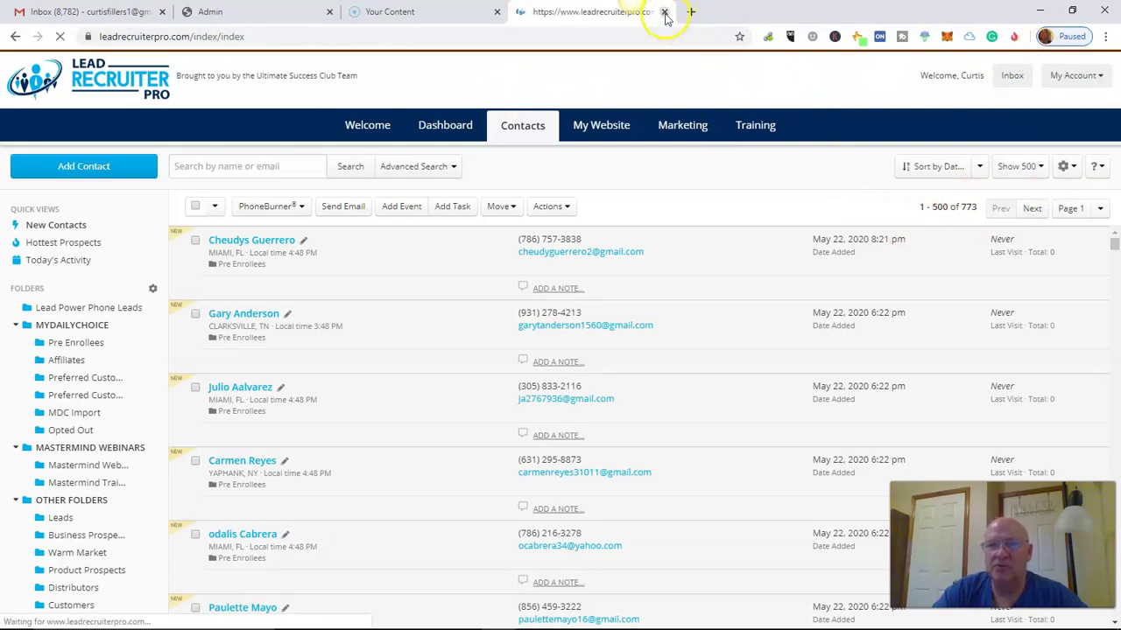
pyautogui.click(663, 12)
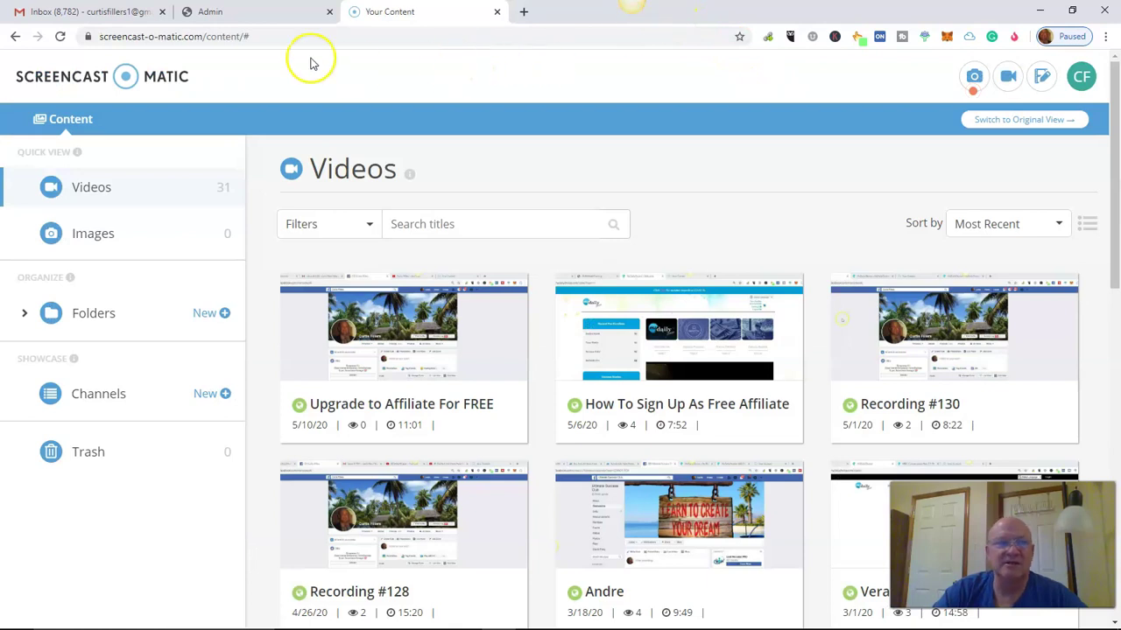
# Step: Return to Power Lead System and create a webpage with the new Drag & Drop Editor
pyautogui.click(272, 11)
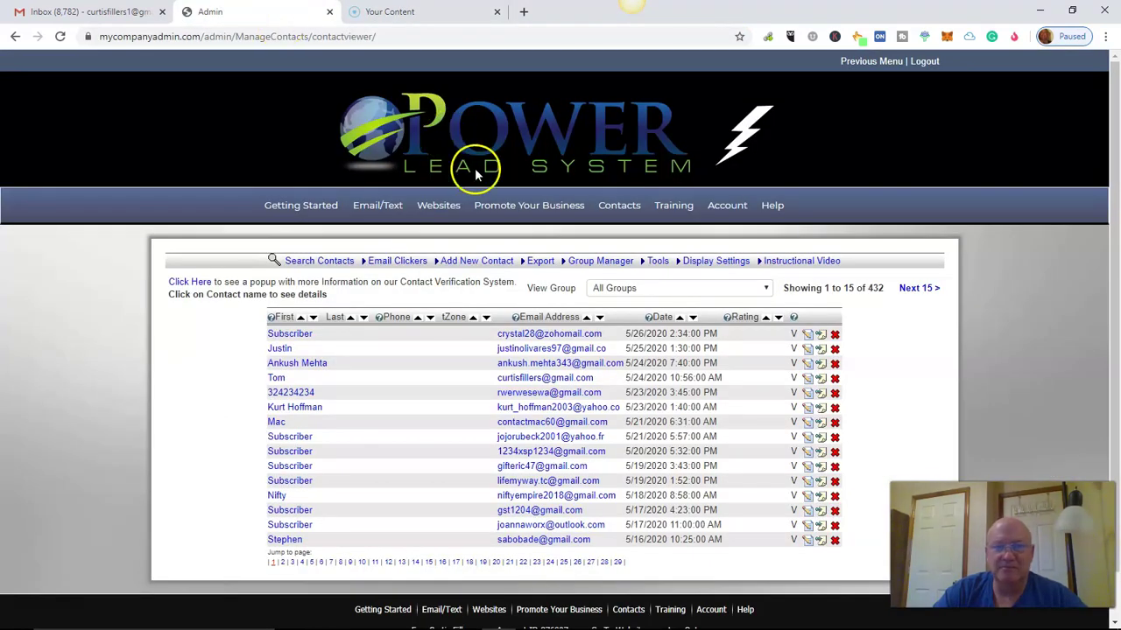
pyautogui.moveTo(453, 212)
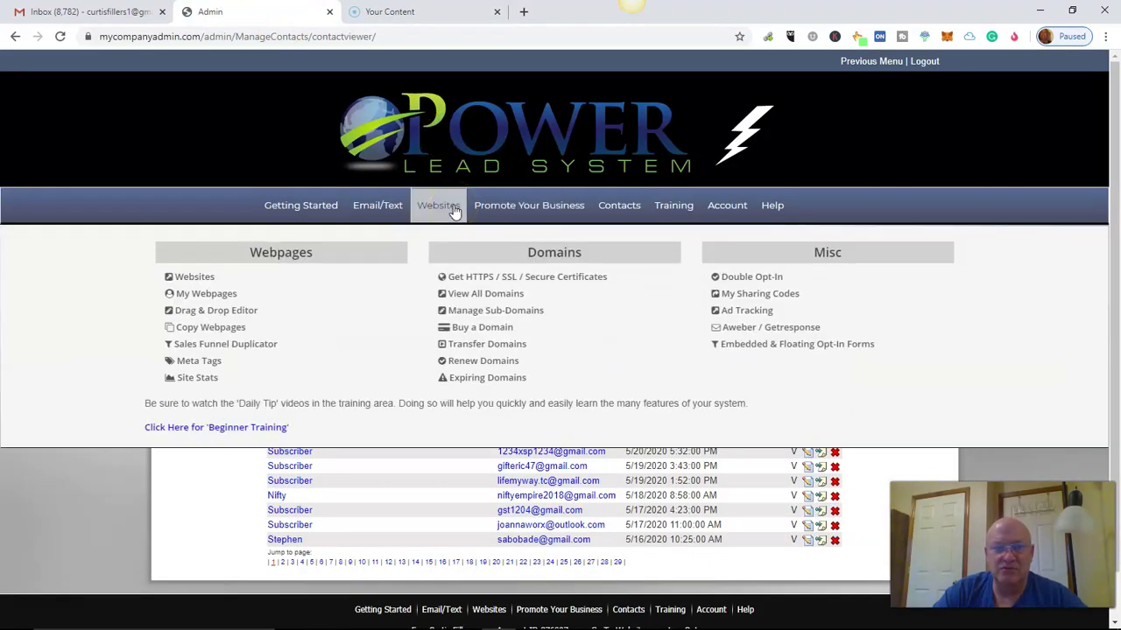
pyautogui.click(219, 314)
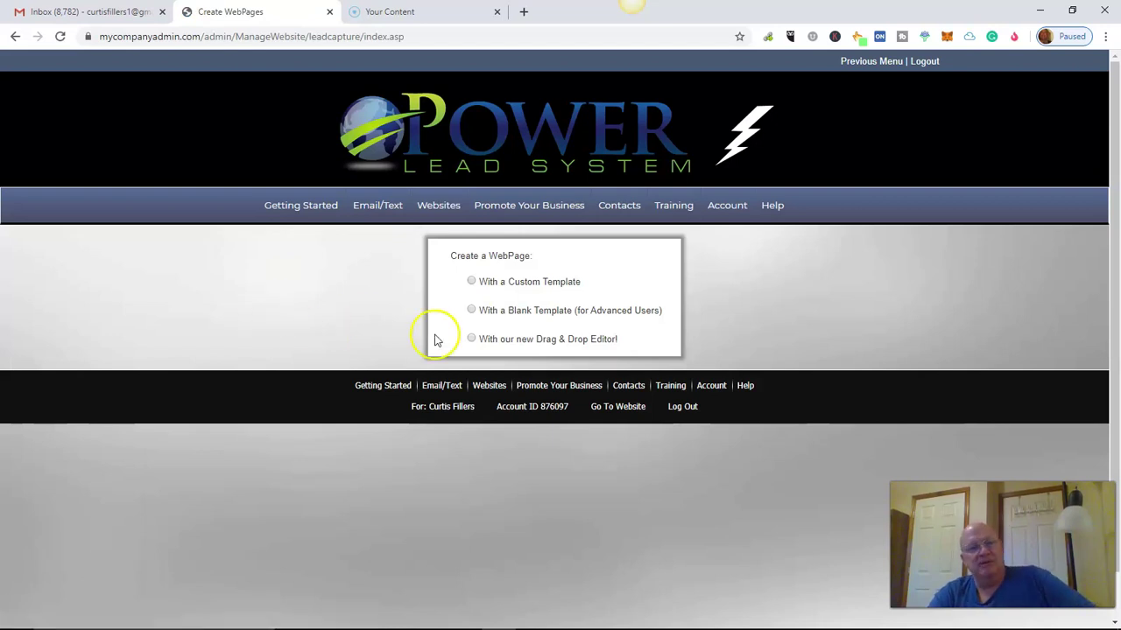
pyautogui.click(471, 338)
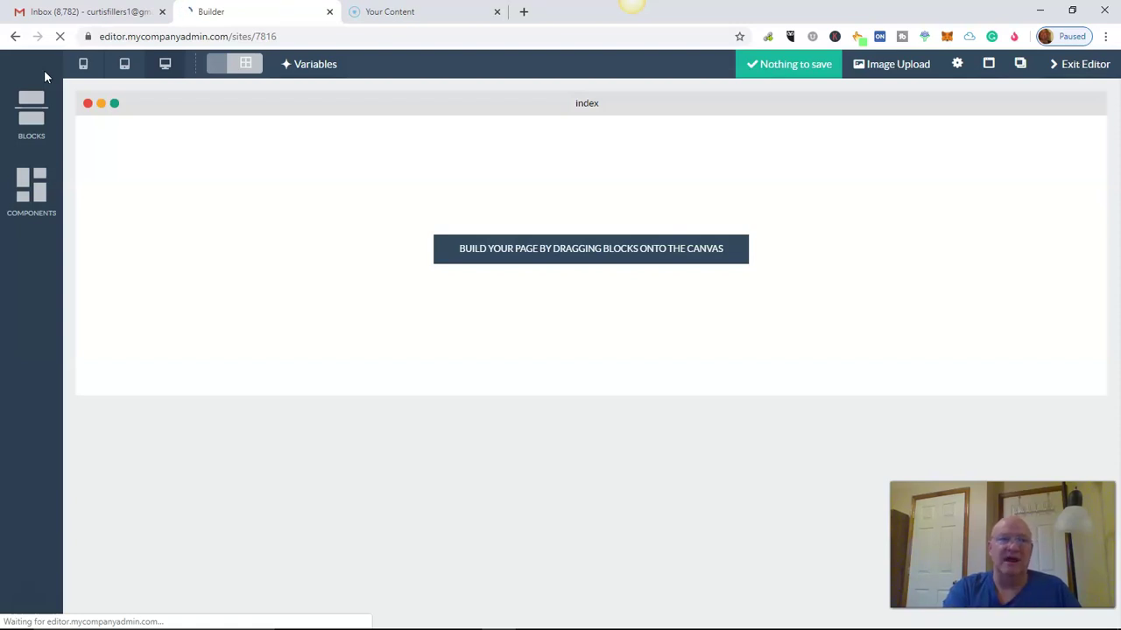
# Step: Drag the second Capture Pages block, 'Find the Freedom to Live!', onto the canvas and hide the Blocks panel
pyautogui.click(31, 112)
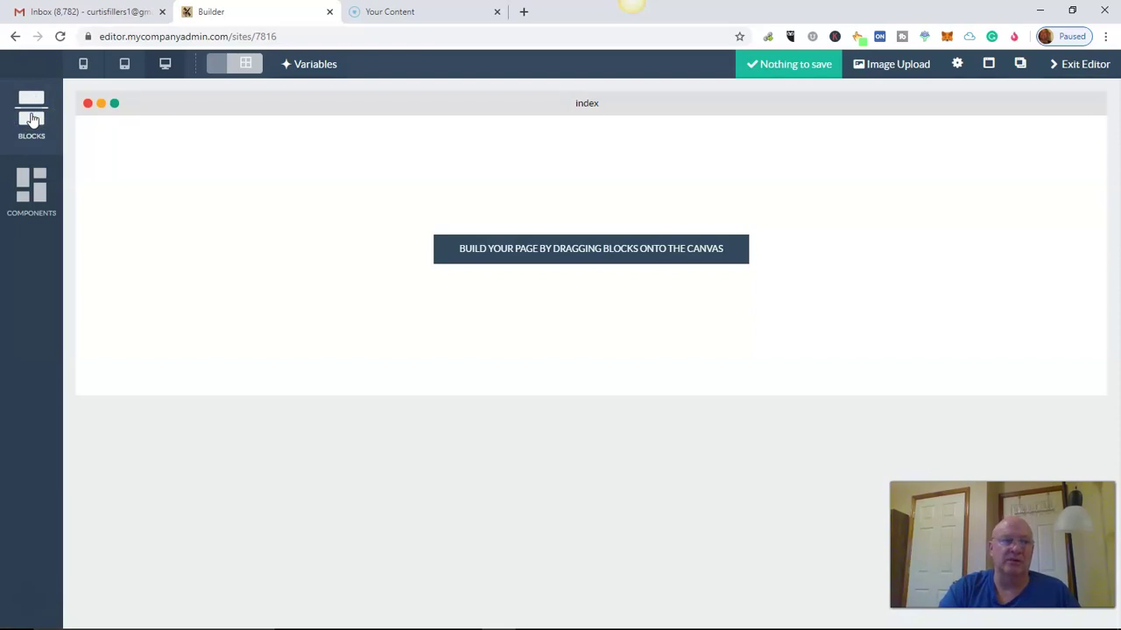
pyautogui.click(32, 116)
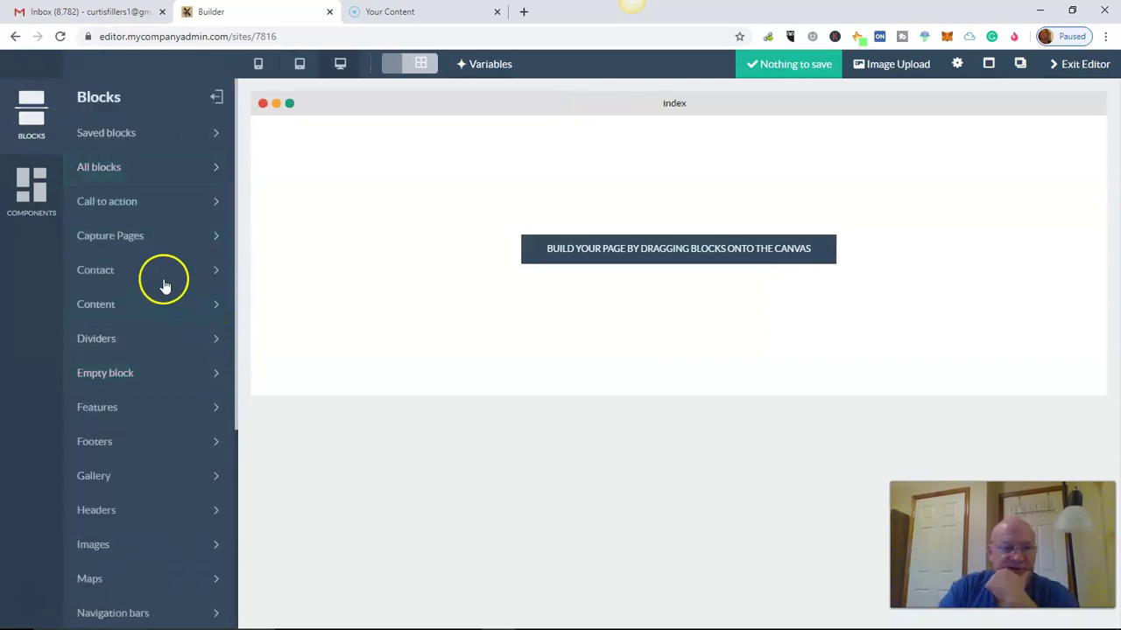
pyautogui.click(136, 245)
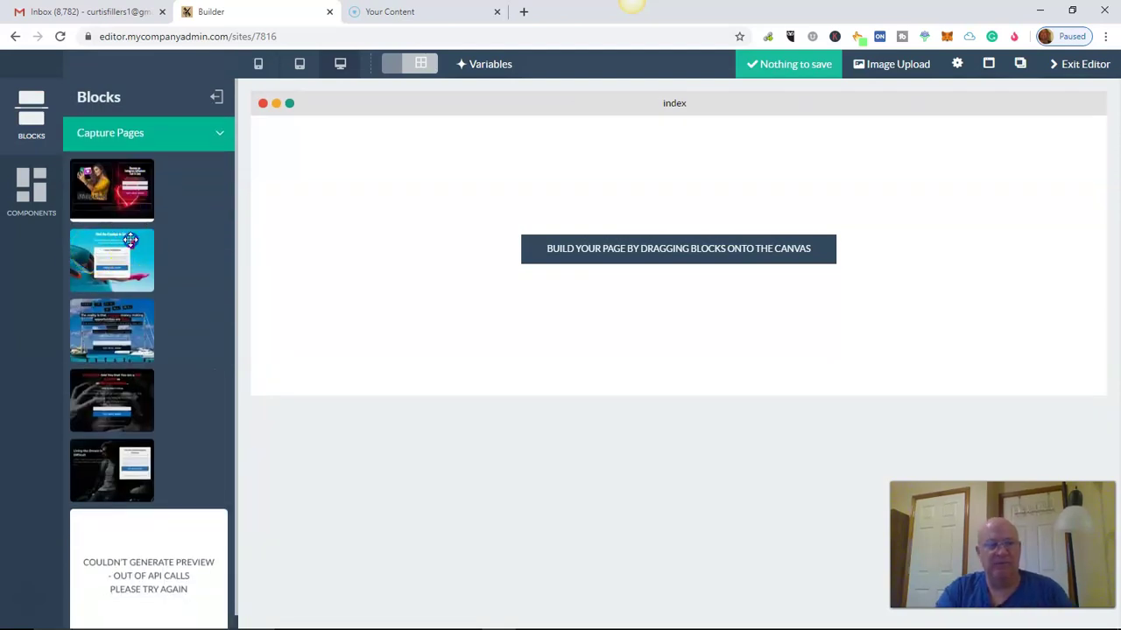
pyautogui.moveTo(233, 238); pyautogui.dragTo(569, 196)
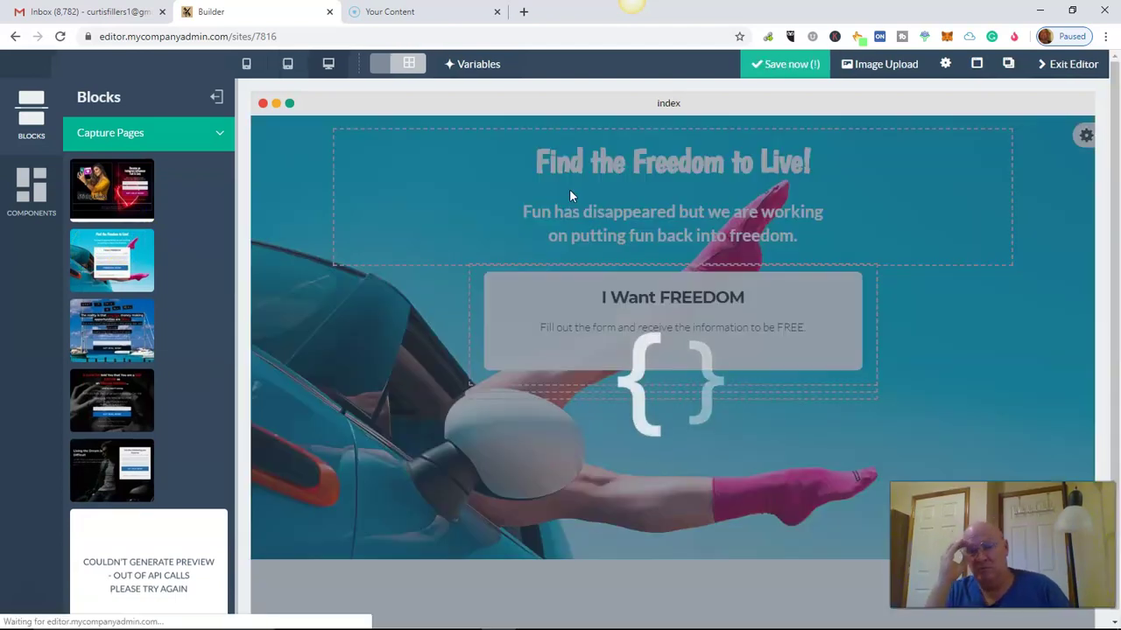
pyautogui.click(561, 167)
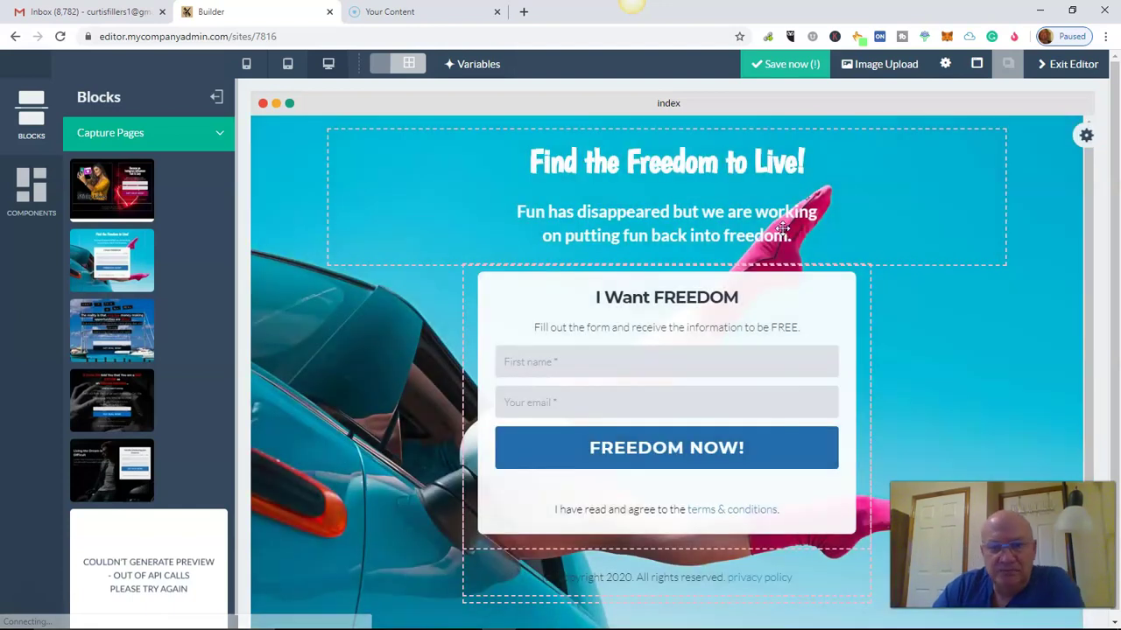
pyautogui.moveTo(545, 208)
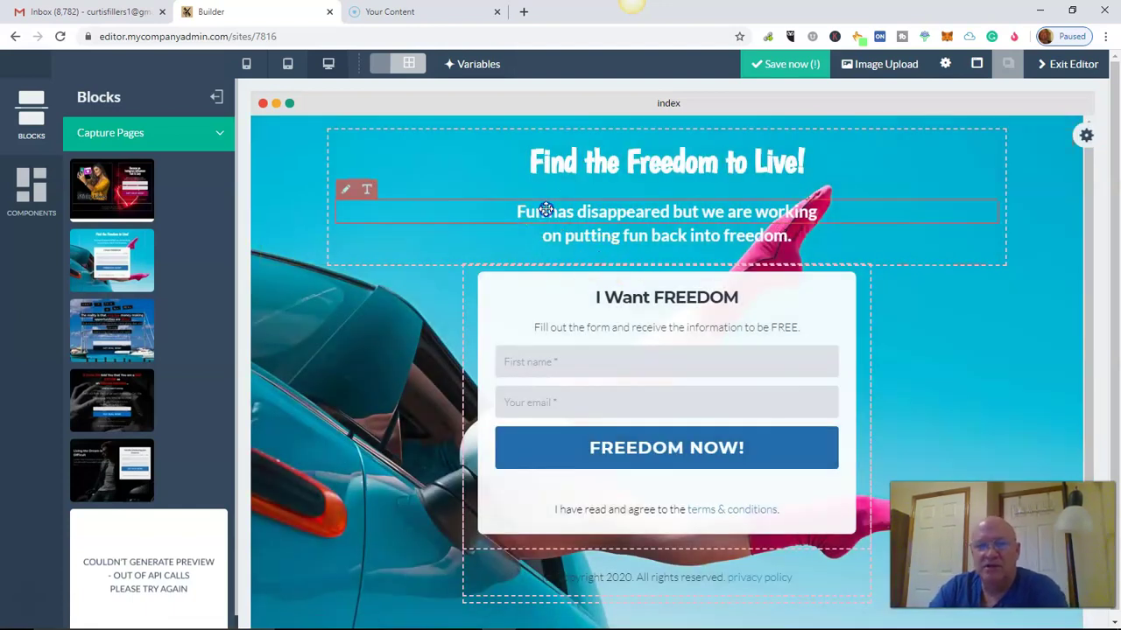
pyautogui.click(542, 125)
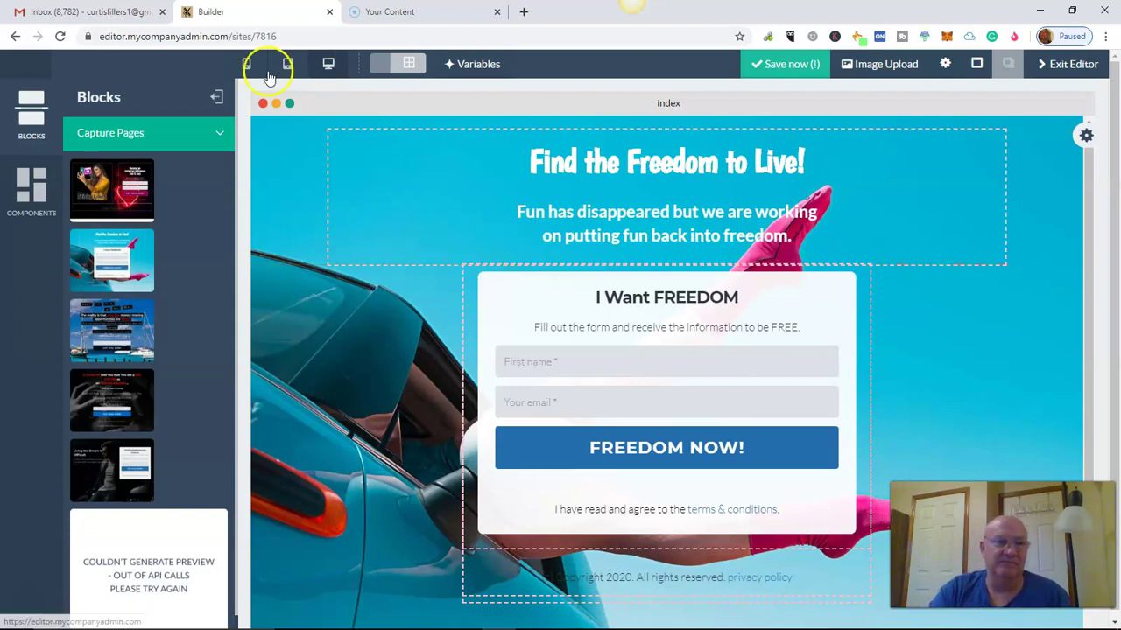
pyautogui.click(214, 97)
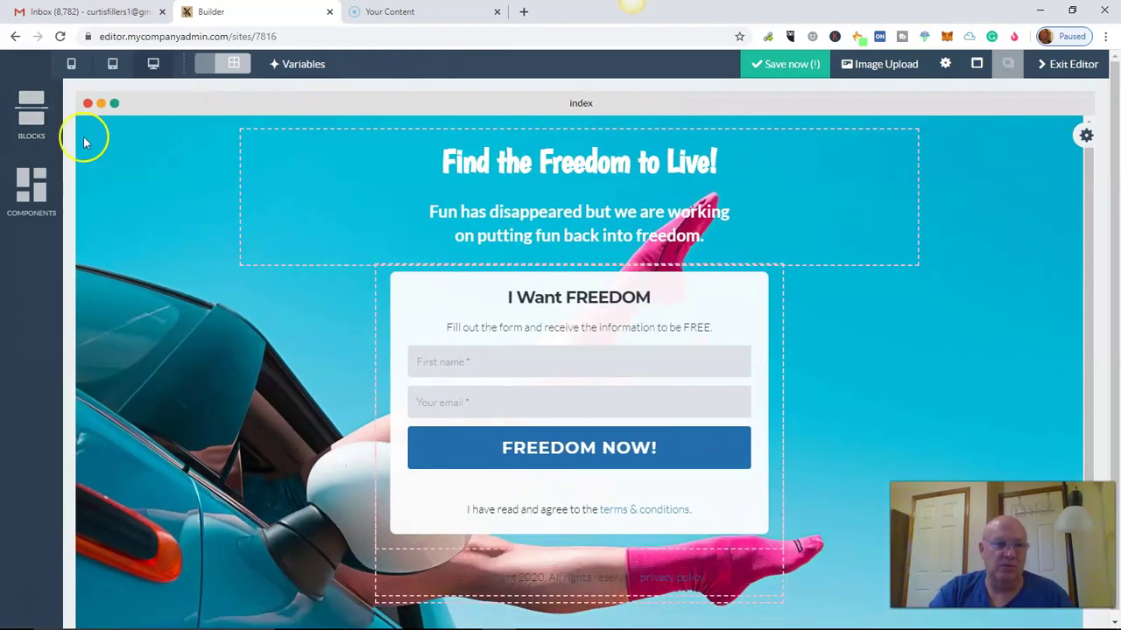
pyautogui.click(31, 132)
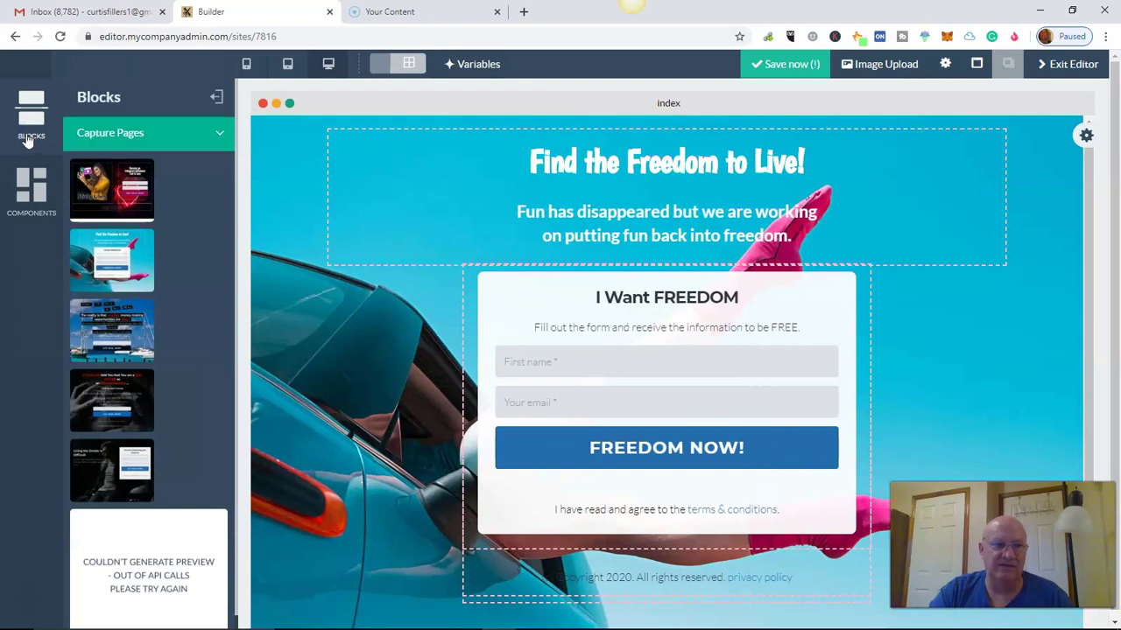
pyautogui.click(27, 139)
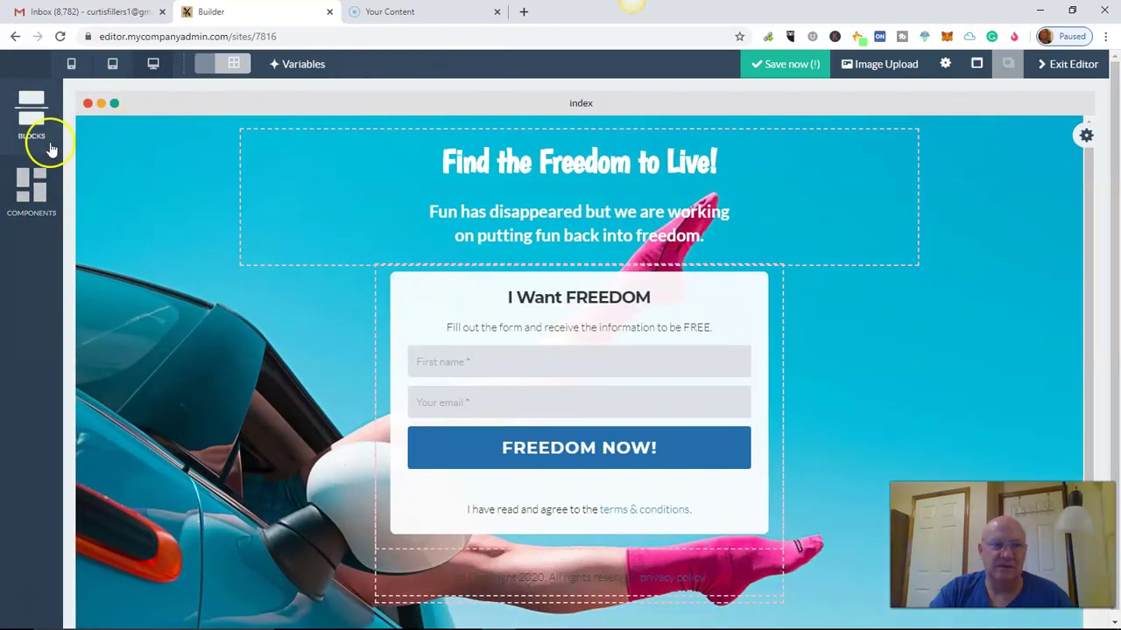
# Step: Drag the 'Something awesome is happening!' video header from Headers above the Freedom section
pyautogui.click(54, 94)
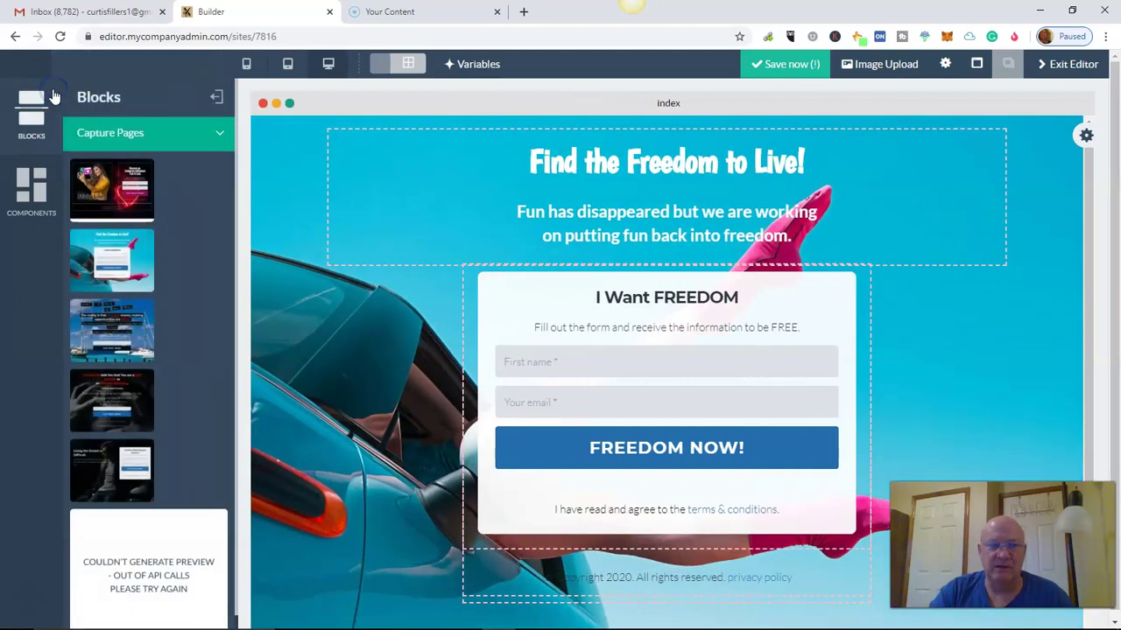
pyautogui.click(218, 140)
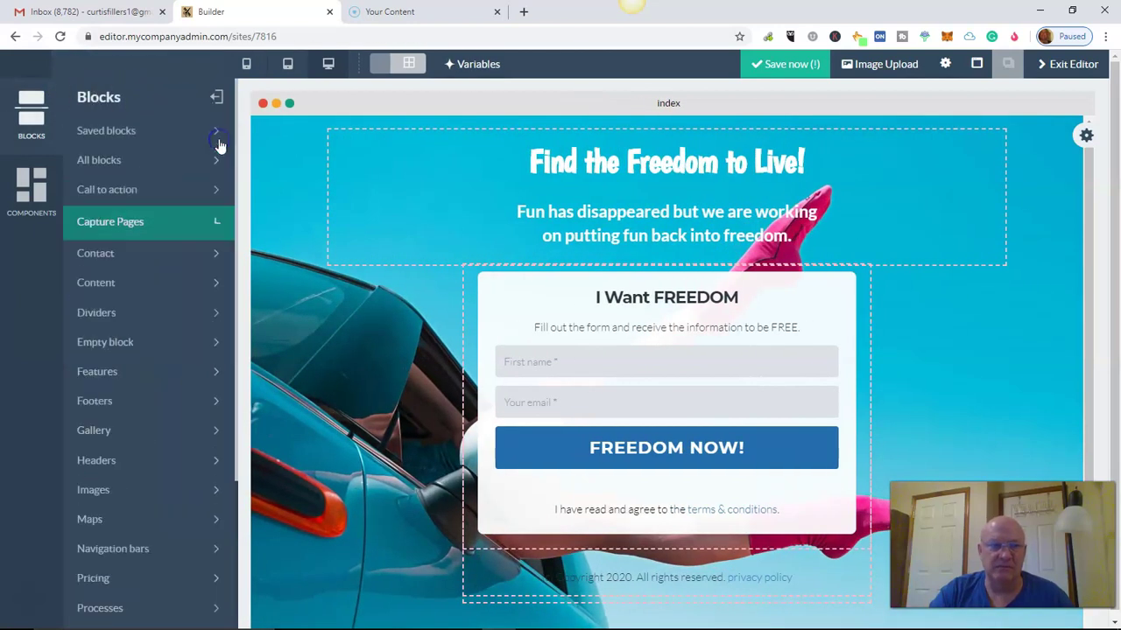
pyautogui.click(149, 511)
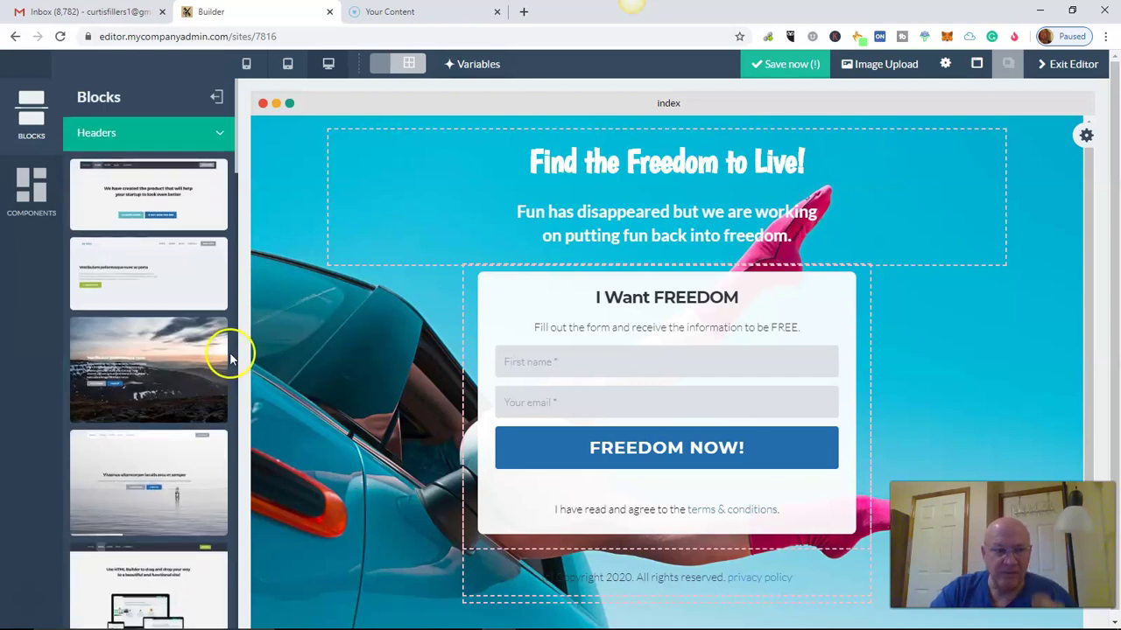
pyautogui.moveTo(232, 352); pyautogui.dragTo(258, 320)
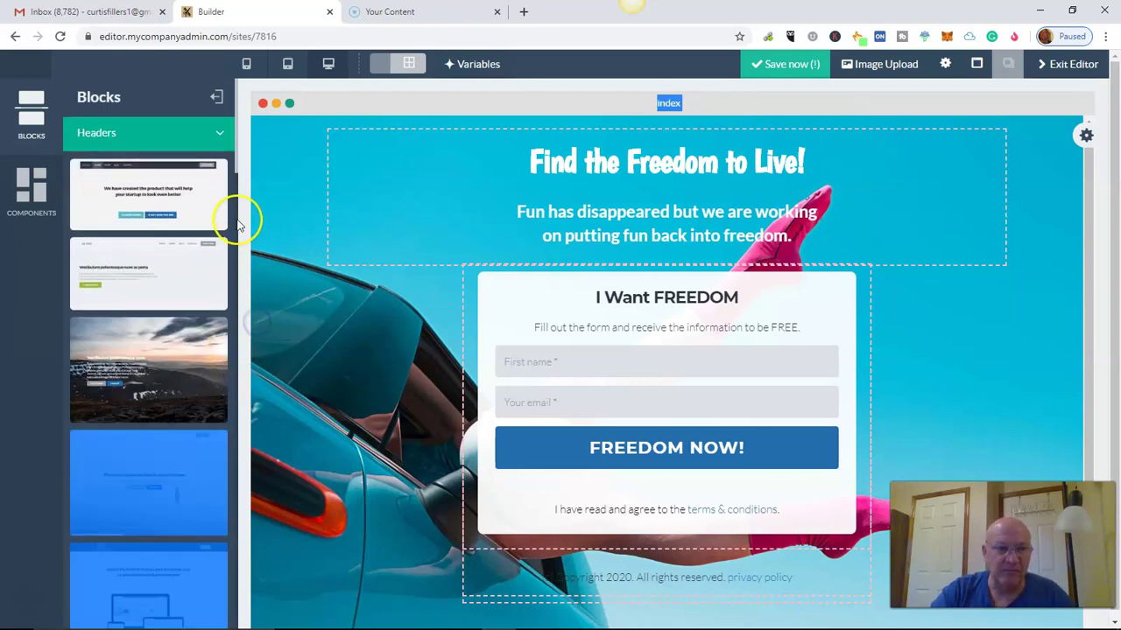
pyautogui.moveTo(237, 167); pyautogui.dragTo(47, 298)
pyautogui.click(47, 298)
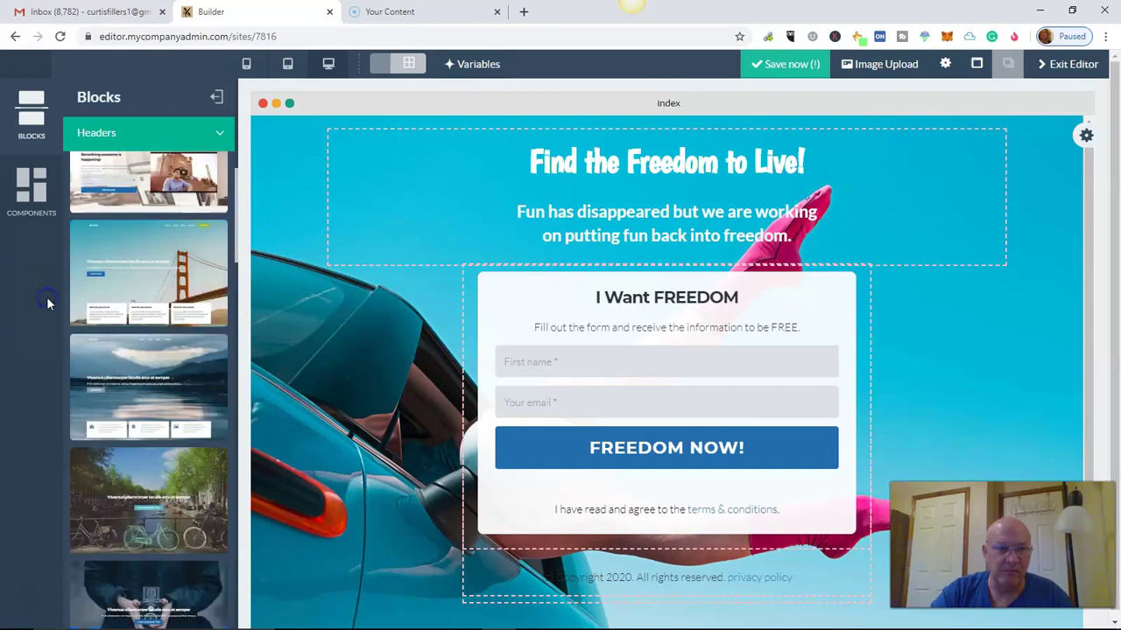
pyautogui.moveTo(236, 254); pyautogui.dragTo(229, 224)
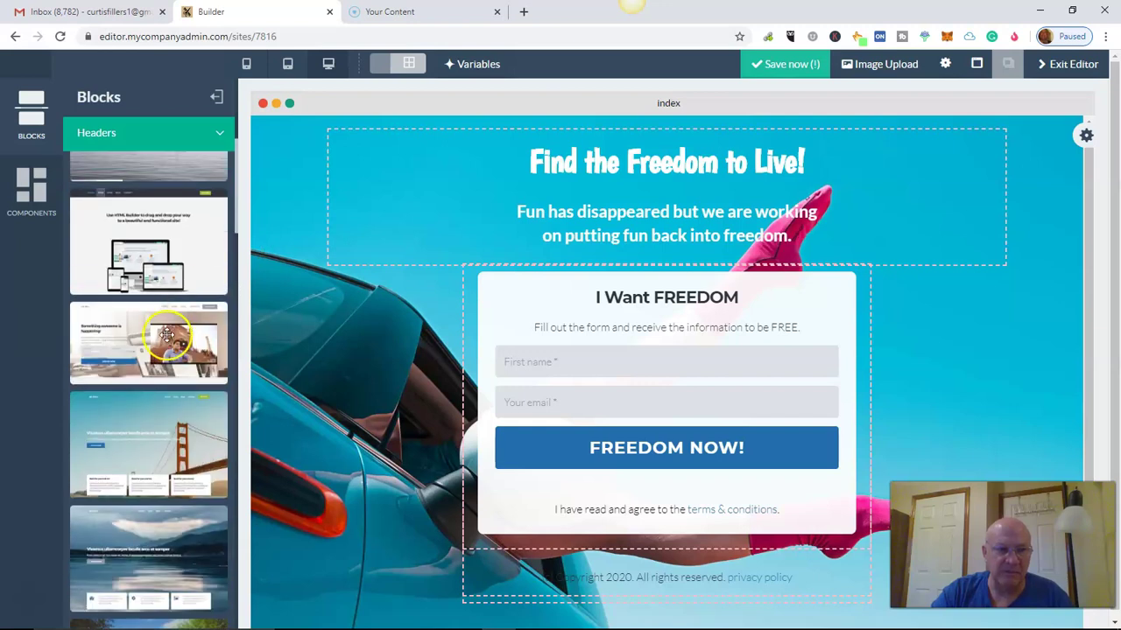
pyautogui.click(171, 359)
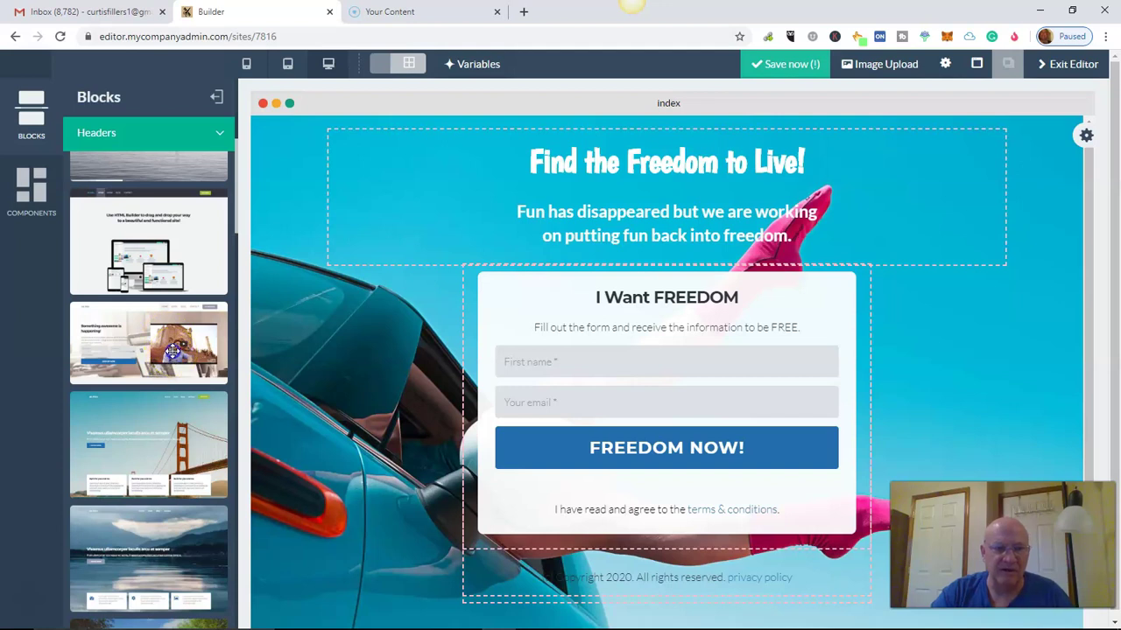
pyautogui.moveTo(173, 351); pyautogui.dragTo(688, 190)
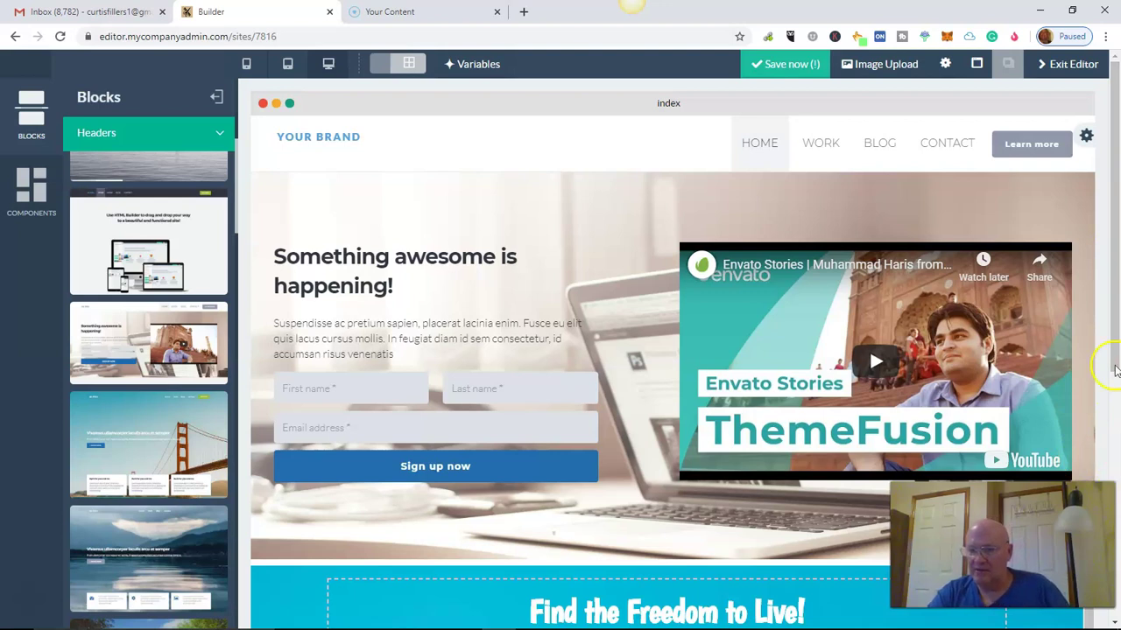
# Step: Delete the Freedom capture block and confirm the deletion
pyautogui.scroll(-2, 1103, 385)
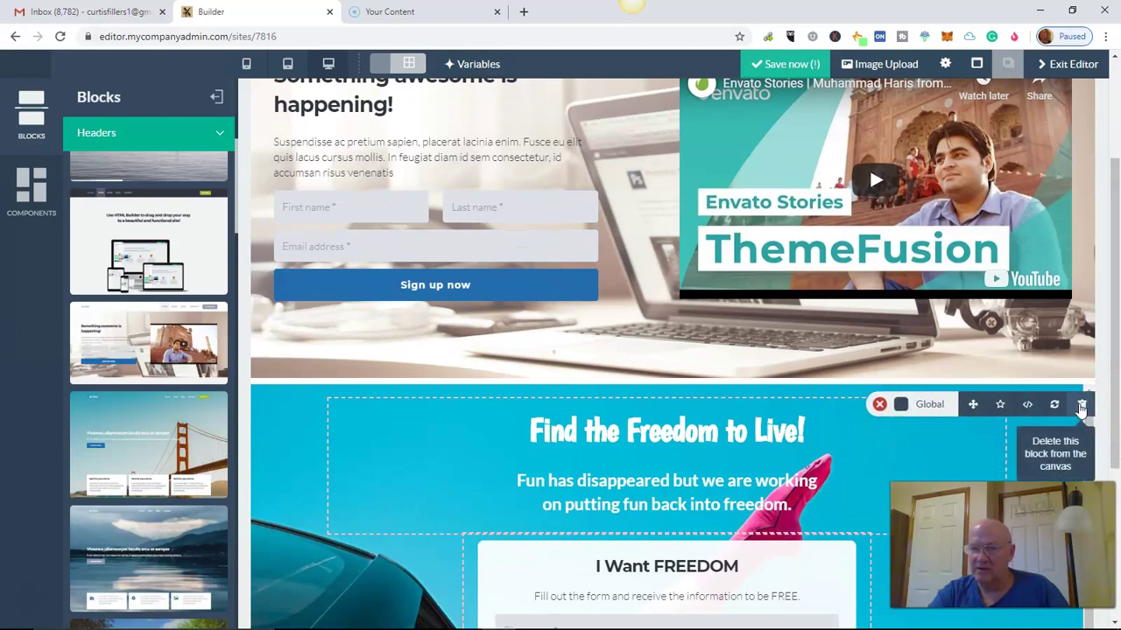
pyautogui.click(1081, 405)
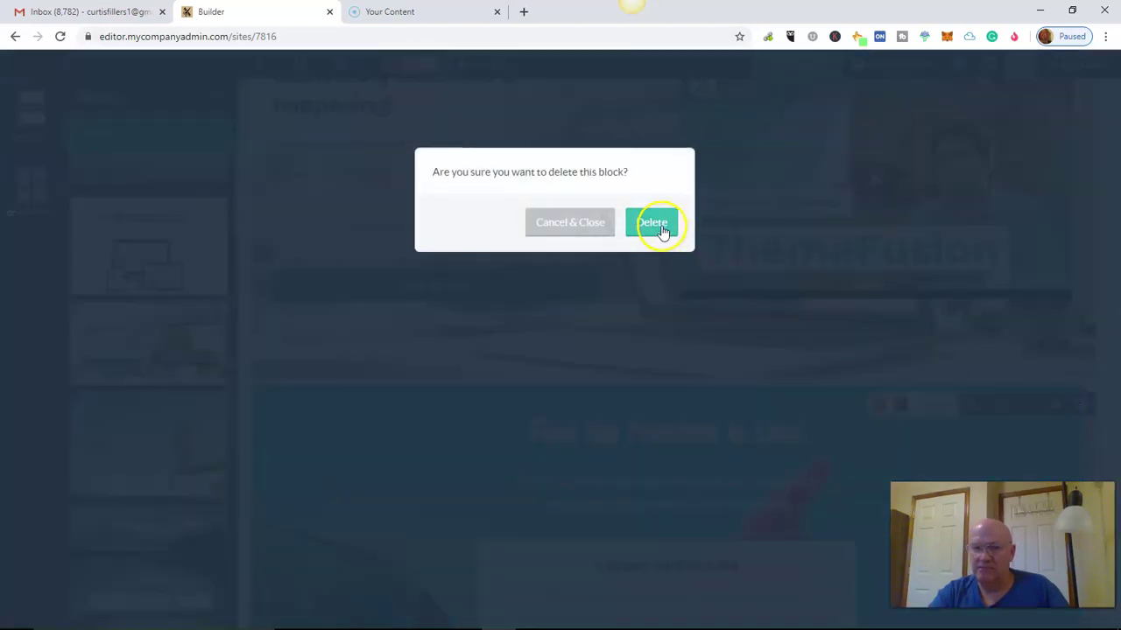
pyautogui.click(659, 225)
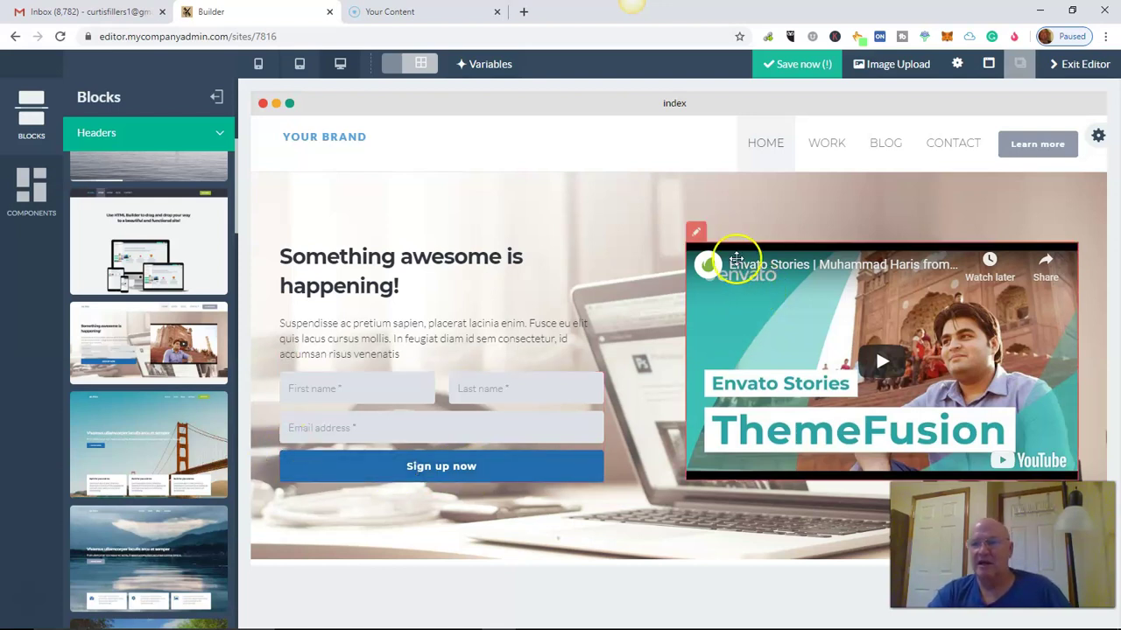
# Step: Replace the header video's YouTube ID with hFWwL8kHpZ4 and apply the change
pyautogui.click(695, 235)
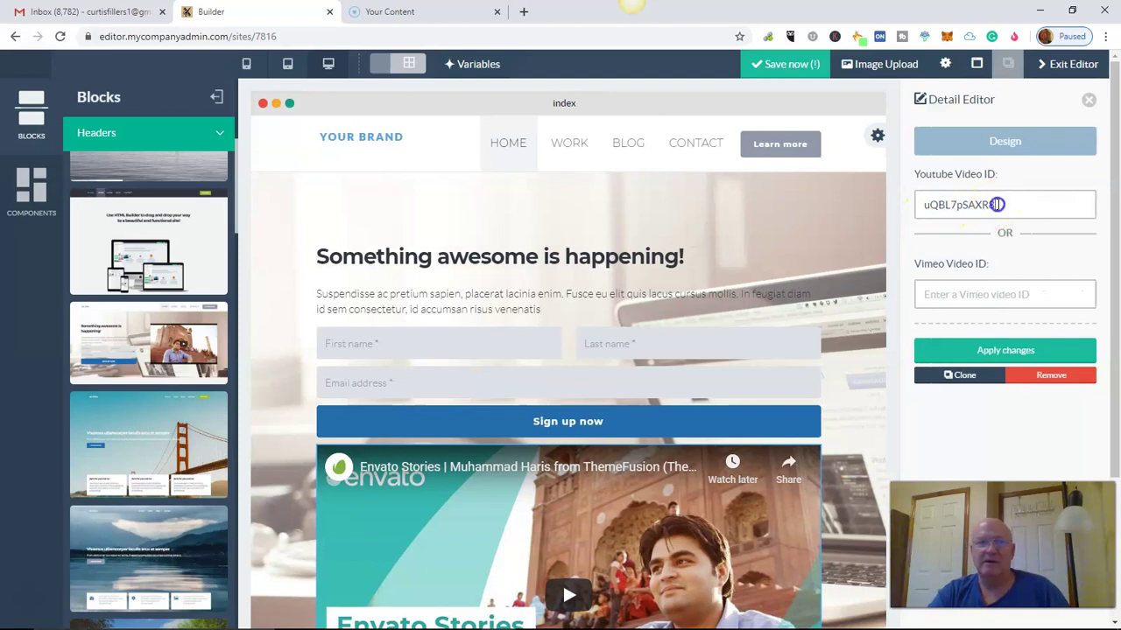
pyautogui.moveTo(997, 204); pyautogui.dragTo(922, 198)
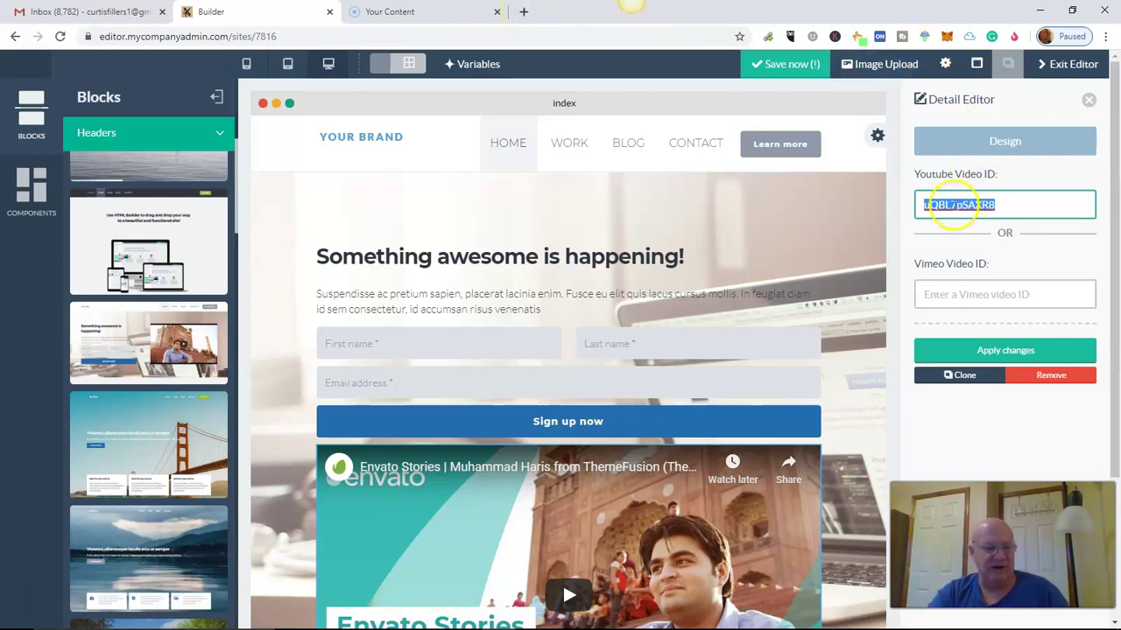
pyautogui.write('hFWwL8kHpZ4')
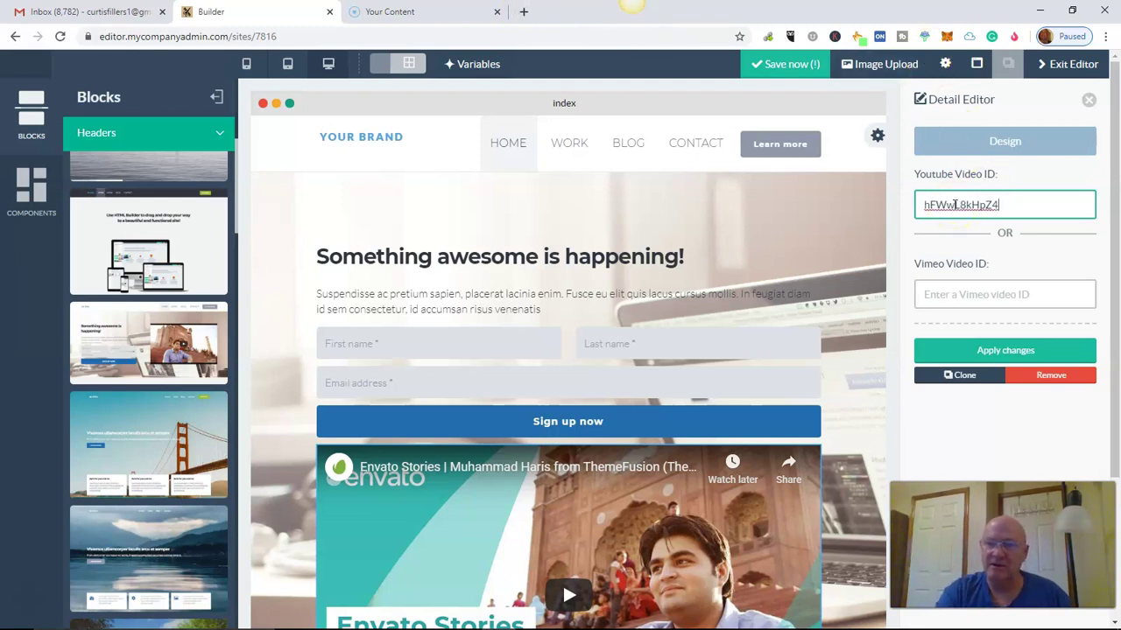
pyautogui.click(1002, 352)
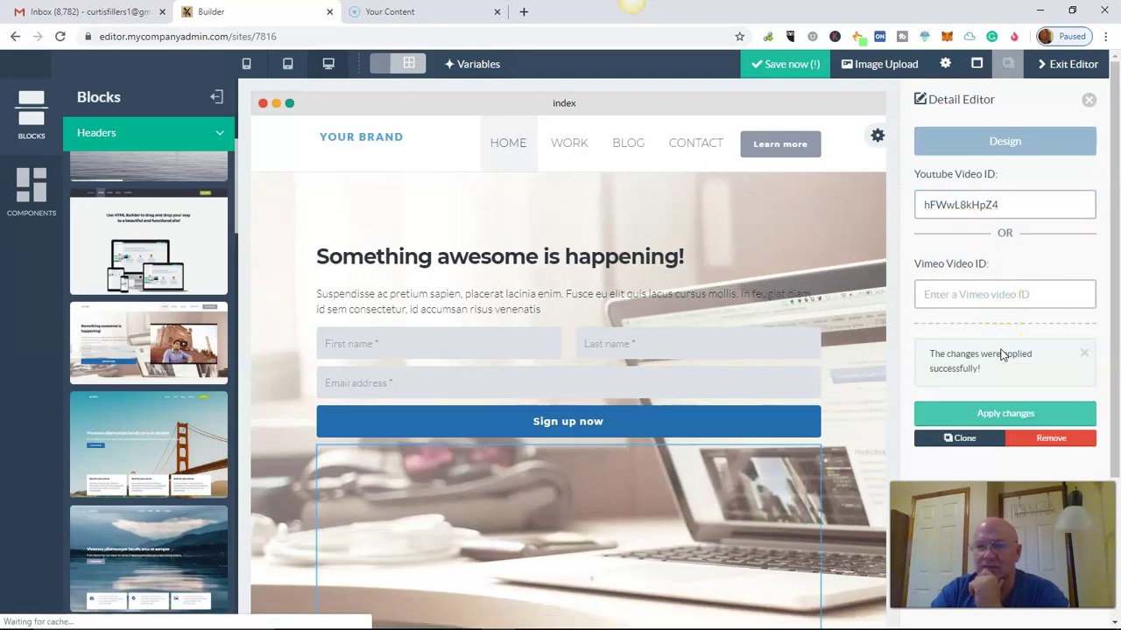
pyautogui.scroll(-2, 1117, 215)
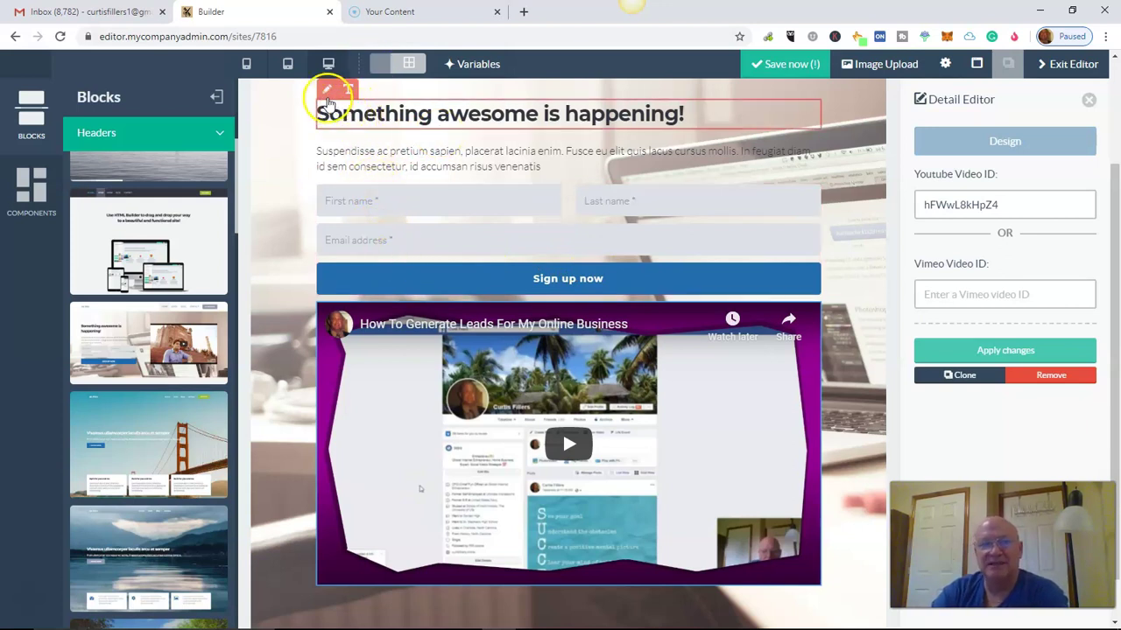
pyautogui.click(346, 91)
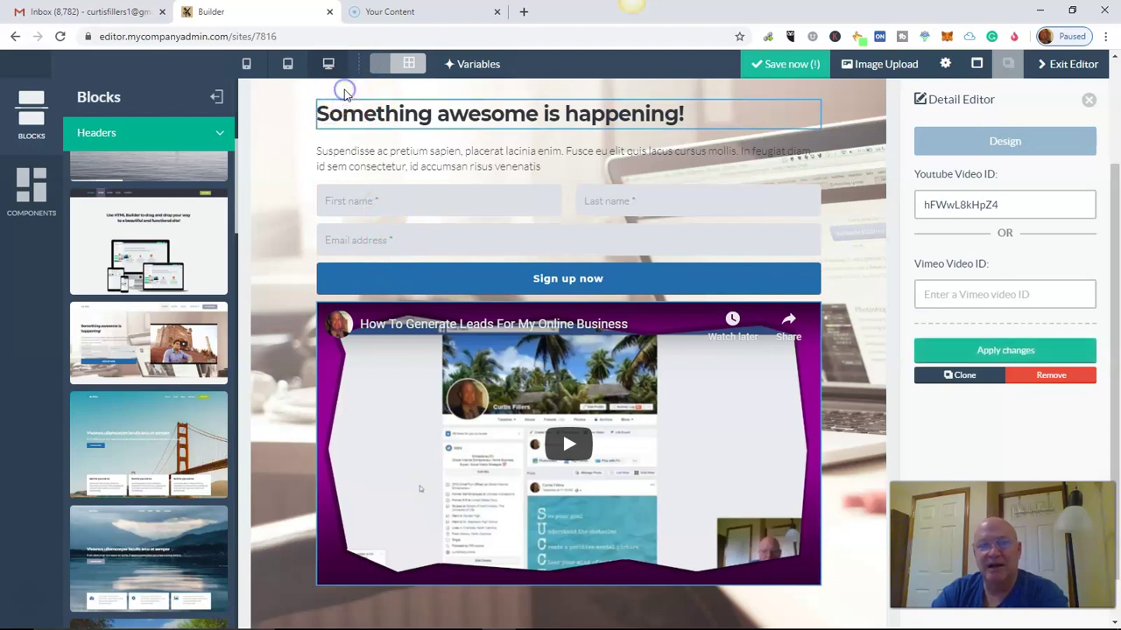
pyautogui.click(322, 114)
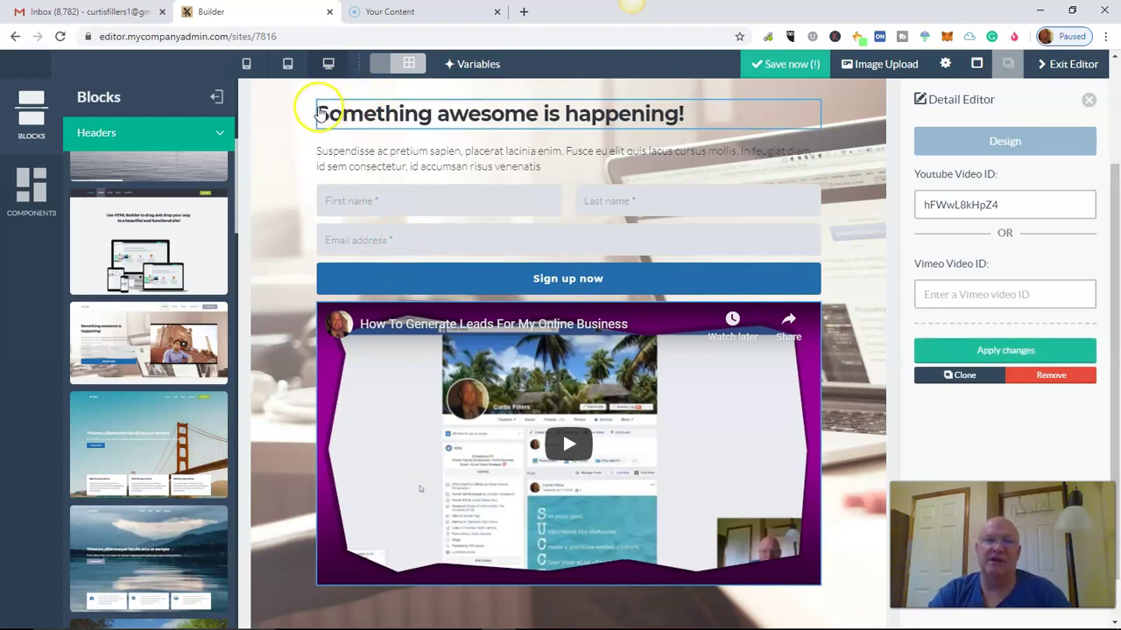
pyautogui.moveTo(321, 114); pyautogui.dragTo(702, 133)
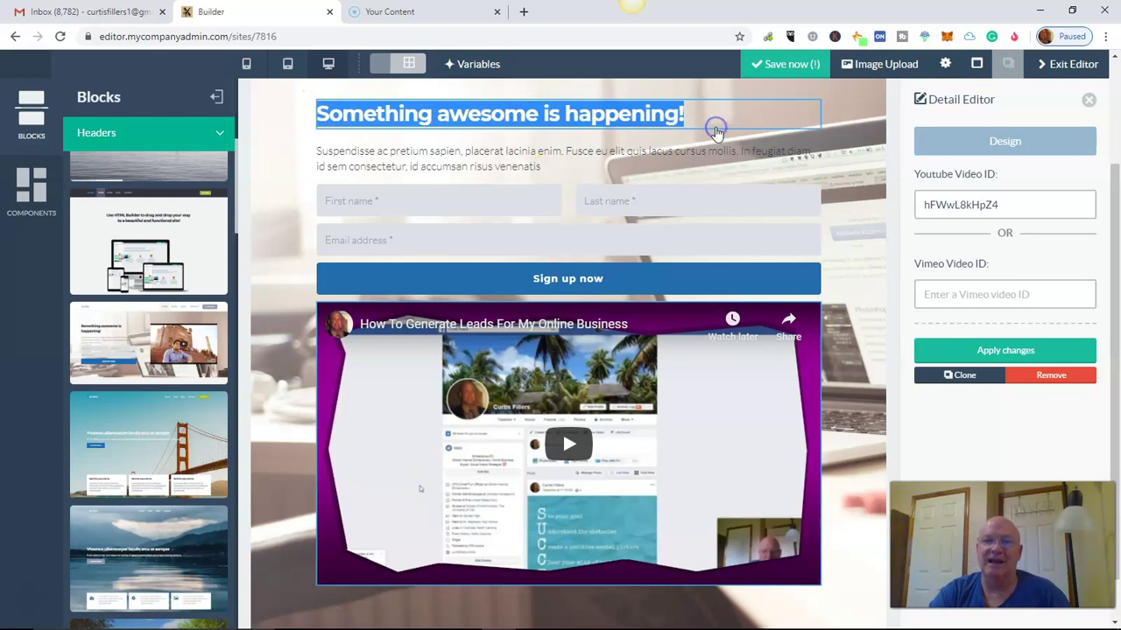
pyautogui.moveTo(578, 167); pyautogui.dragTo(604, 189)
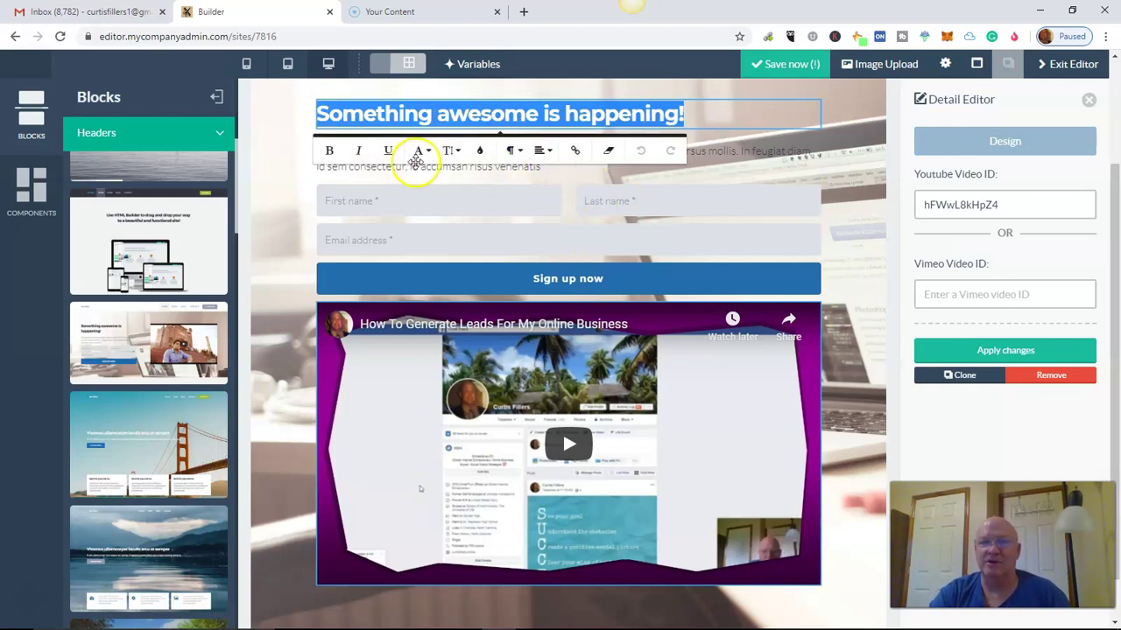
pyautogui.click(480, 153)
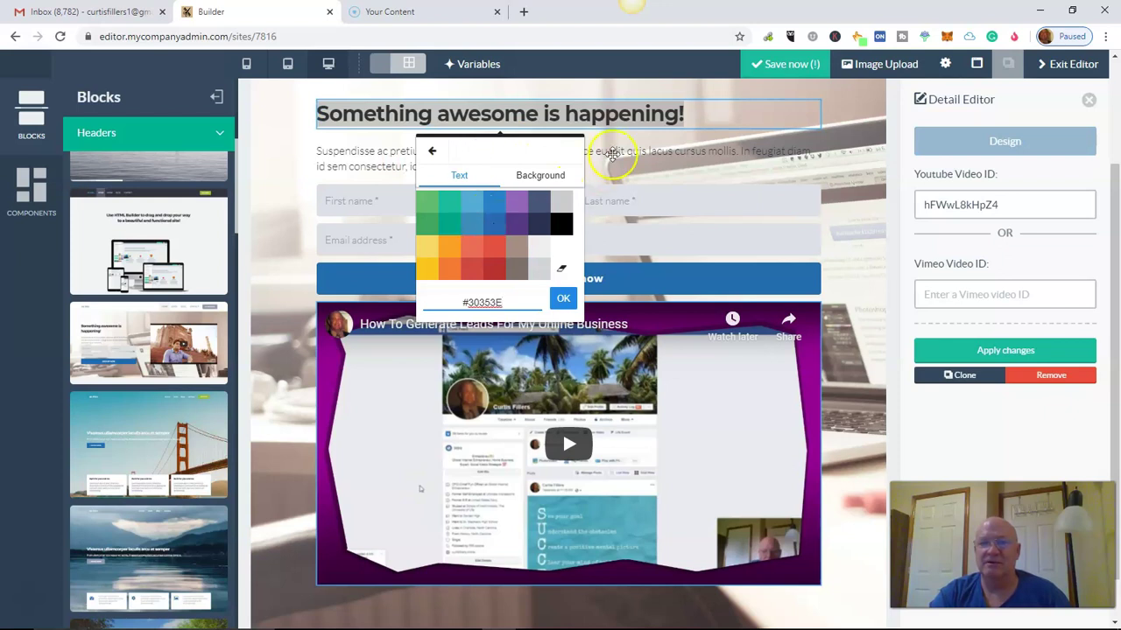
pyautogui.click(622, 140)
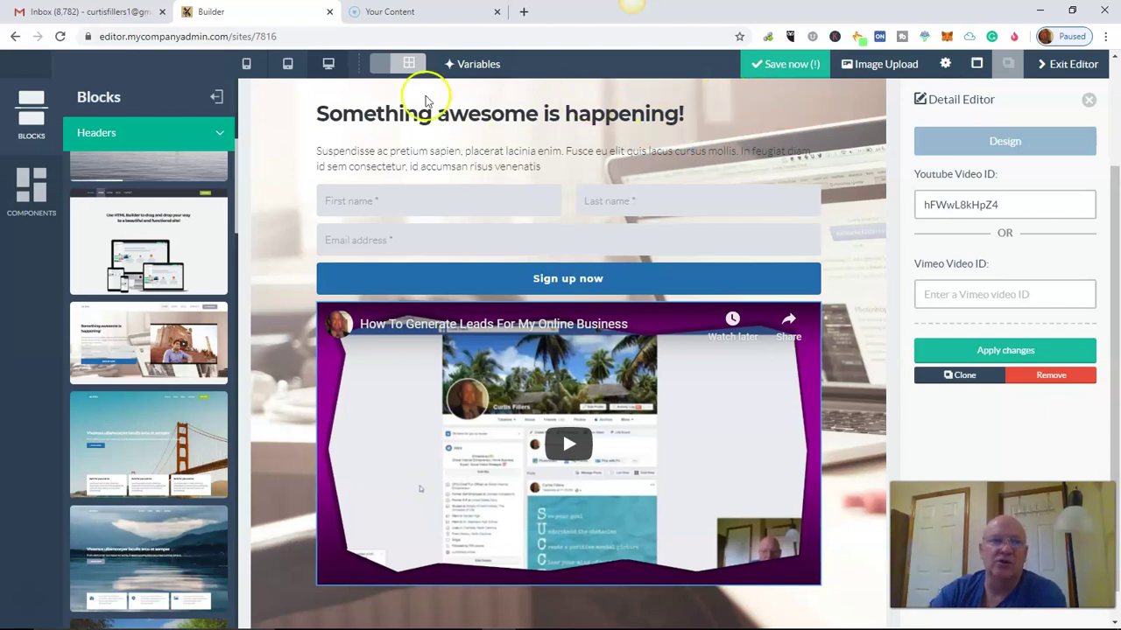
# Step: Go back out of the builder, confirm Leave, and open View All Domains
pyautogui.click(16, 38)
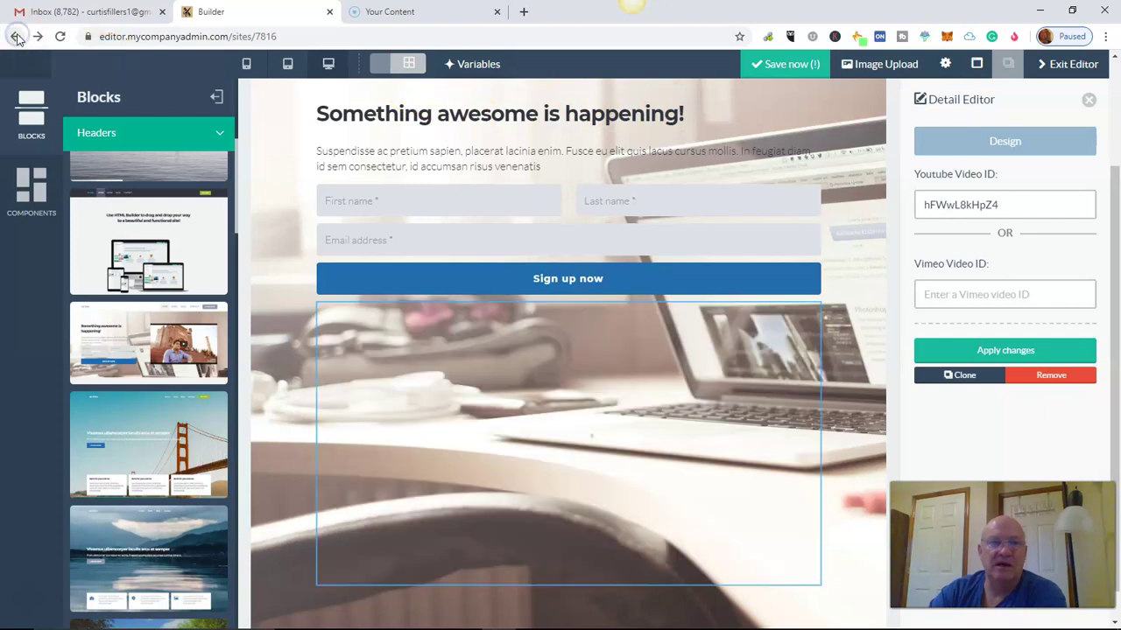
pyautogui.click(17, 38)
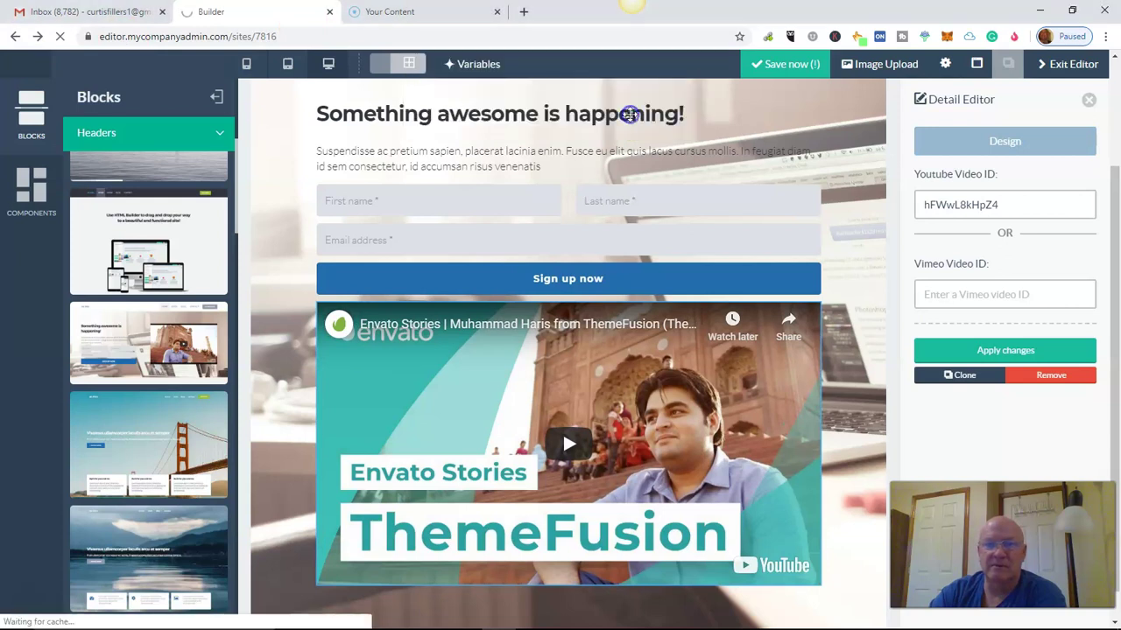
pyautogui.click(628, 116)
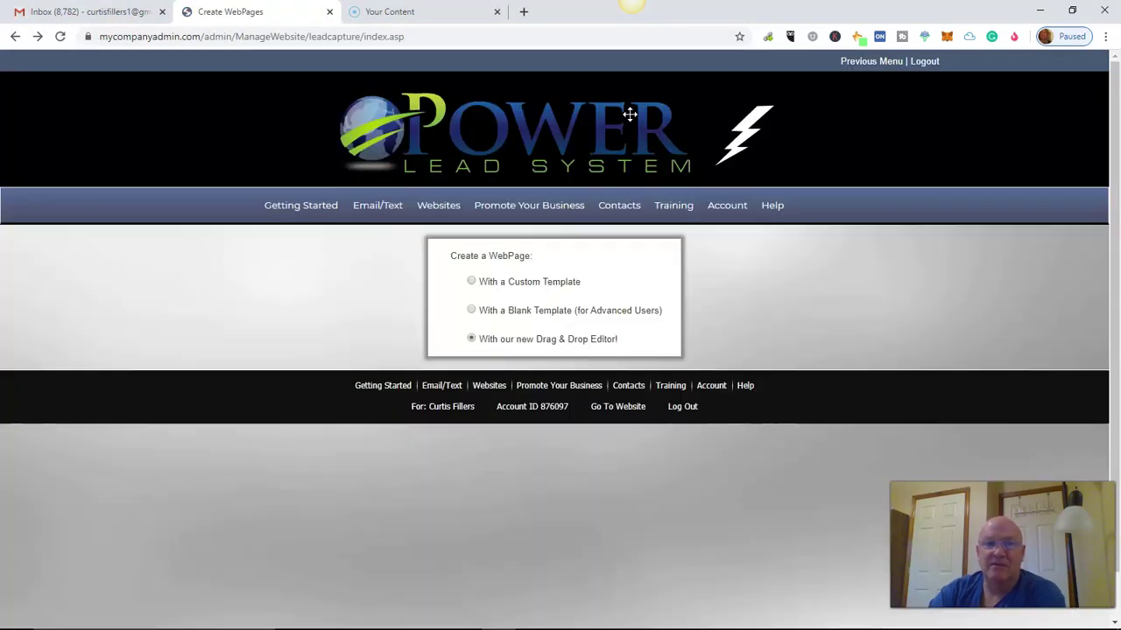
pyautogui.moveTo(429, 207)
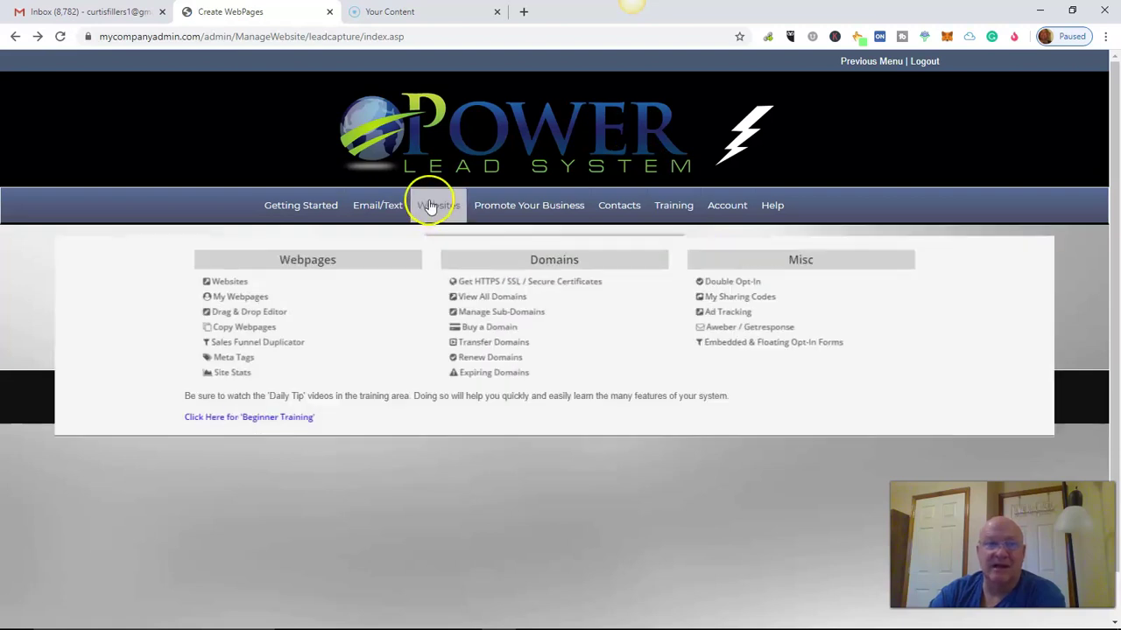
pyautogui.click(487, 296)
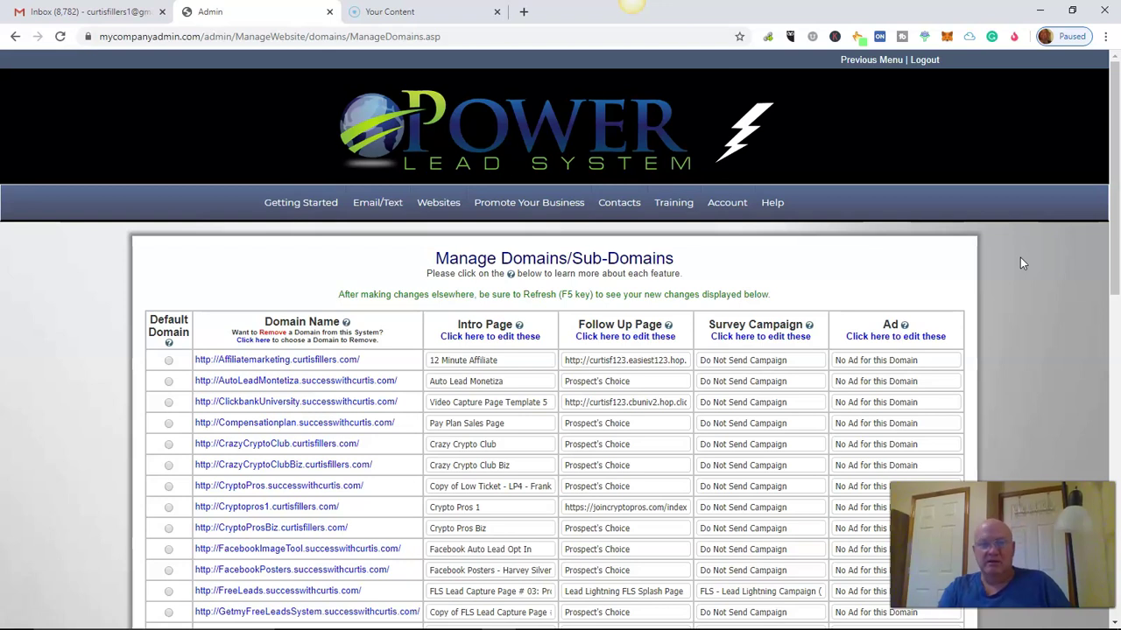
# Step: Open the FacebookImageTool 'Discover That Amazing Secret' capture page in a new tab, then return to Admin
pyautogui.click(1115, 259)
pyautogui.moveTo(1115, 250); pyautogui.dragTo(1111, 305)
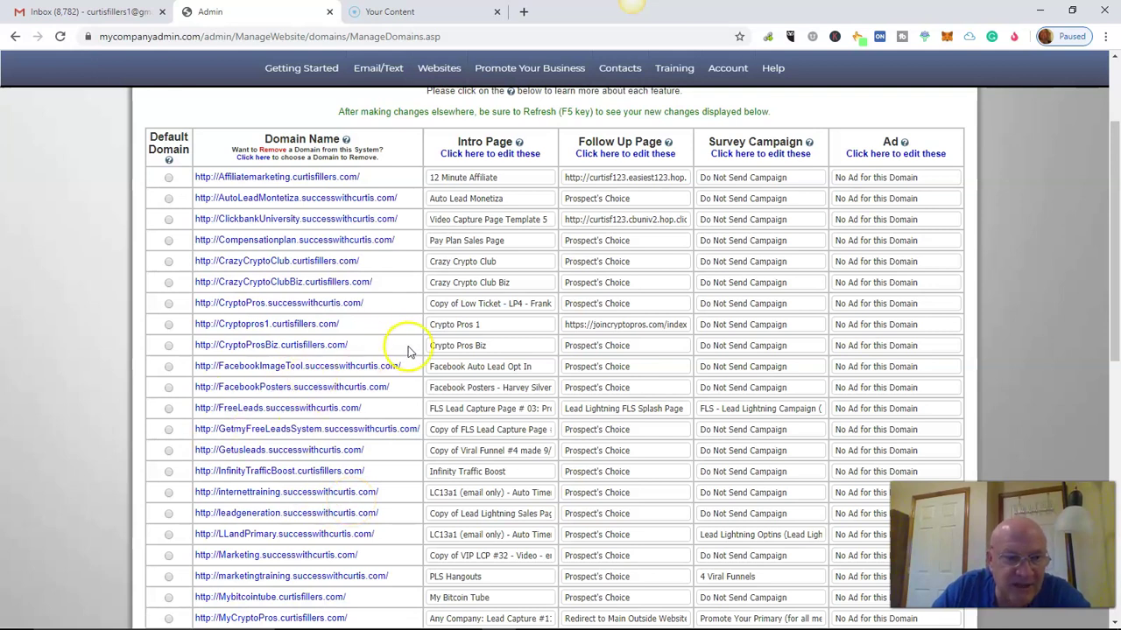
pyautogui.click(288, 365)
pyautogui.click(328, 375)
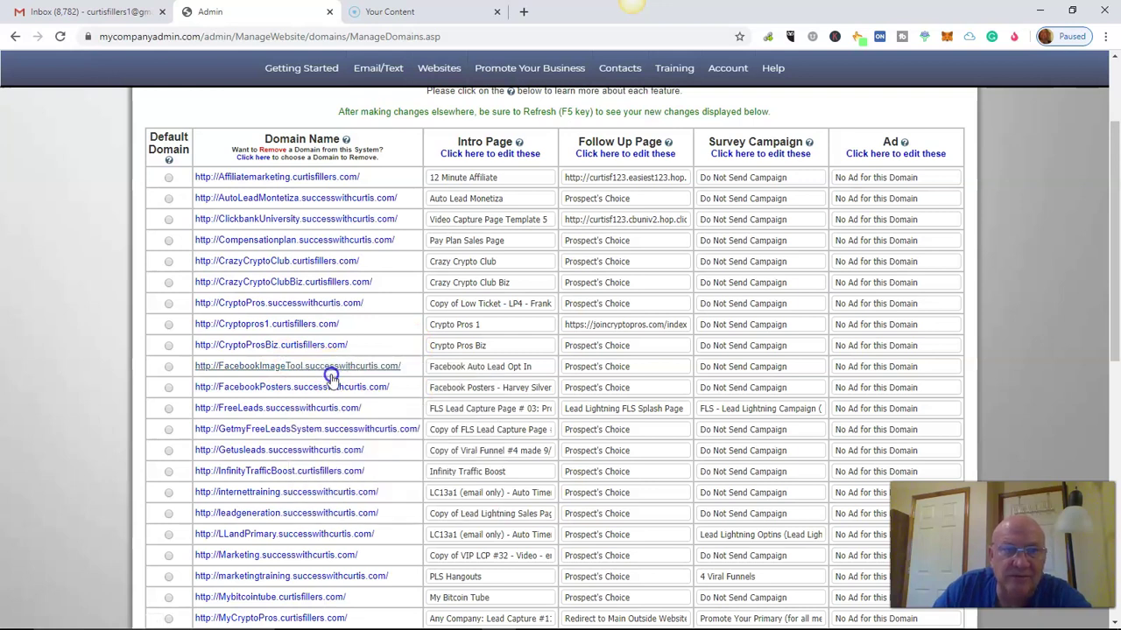
pyautogui.click(442, 13)
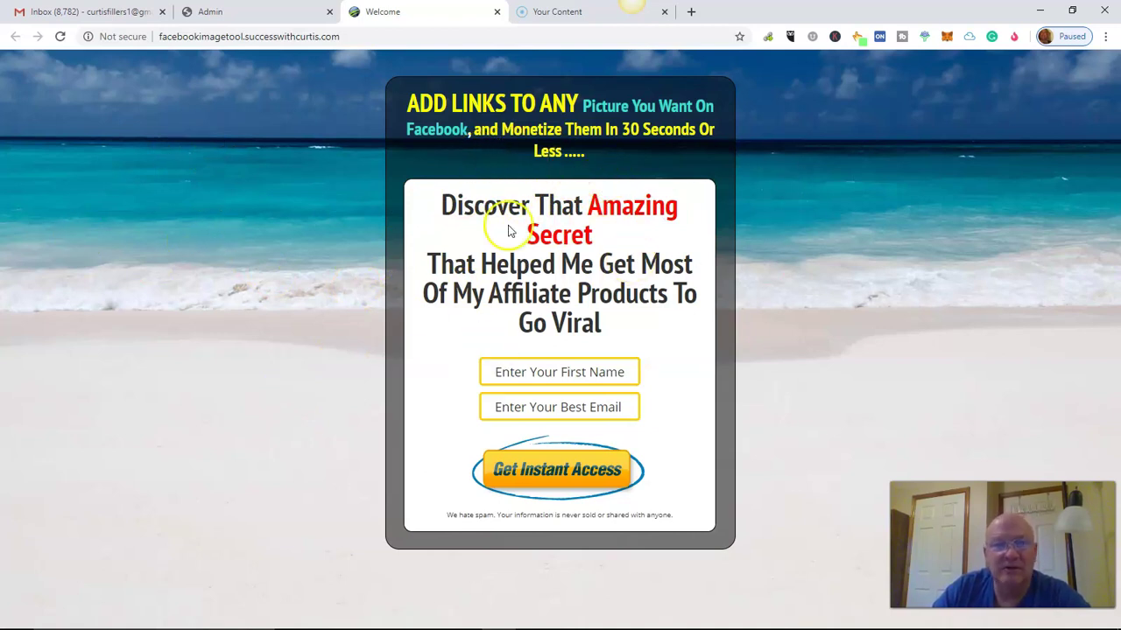
pyautogui.click(247, 12)
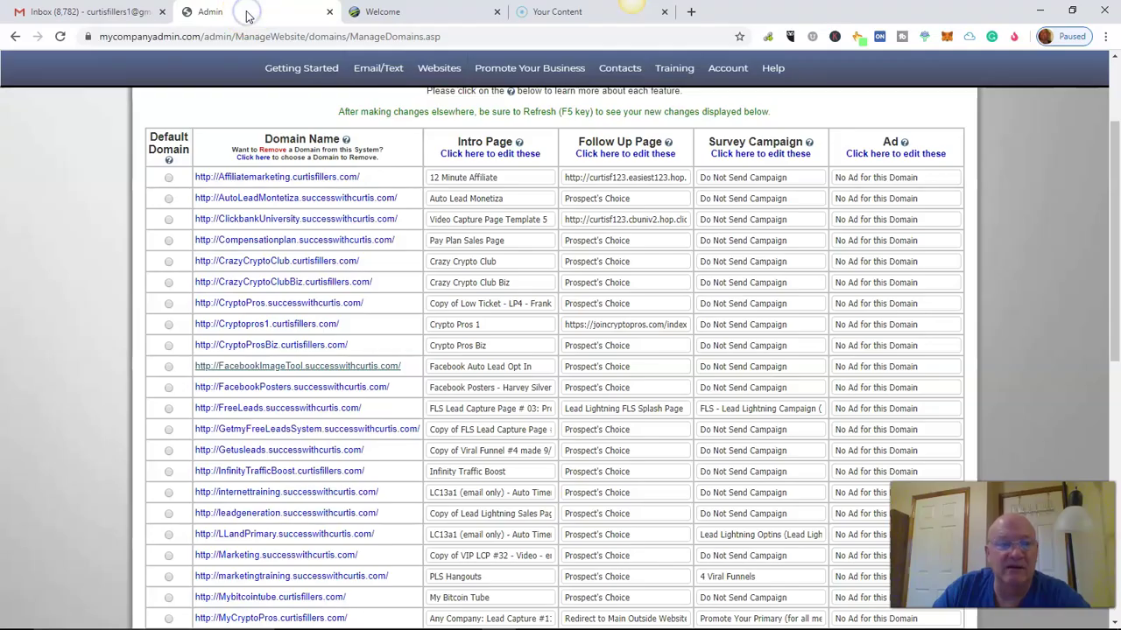
# Step: Review the Manage Domains table, then reveal the Training menu listing Training Area and Social Profit Academy
pyautogui.moveTo(1108, 150); pyautogui.dragTo(1115, 292)
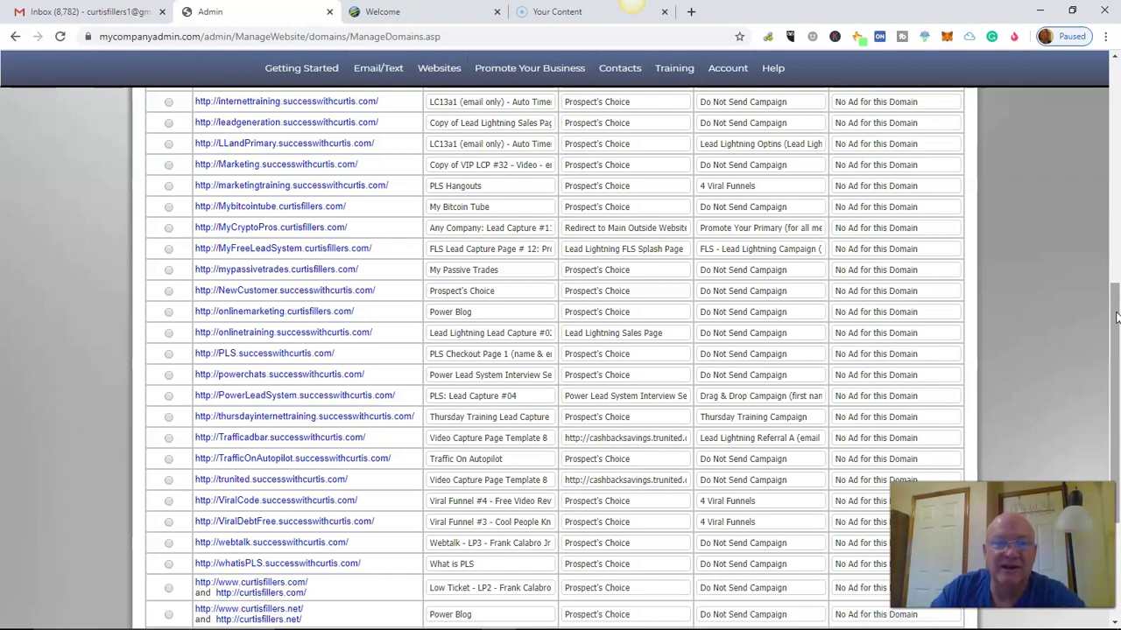
pyautogui.moveTo(1116, 317); pyautogui.dragTo(1116, 229)
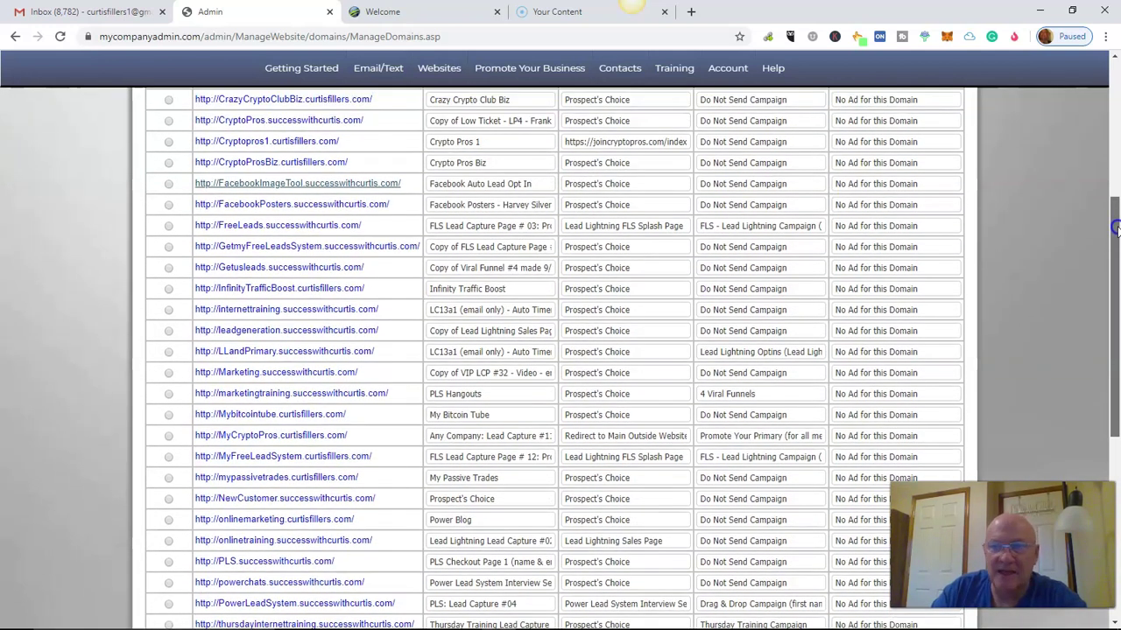
pyautogui.scroll(3, 632, 152)
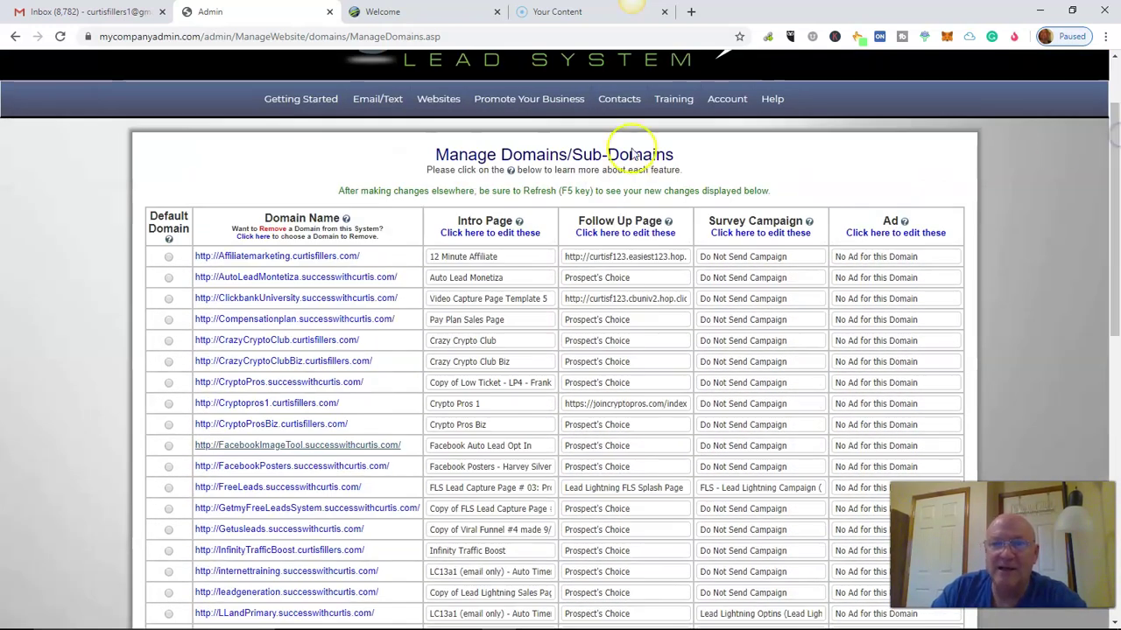
pyautogui.click(438, 105)
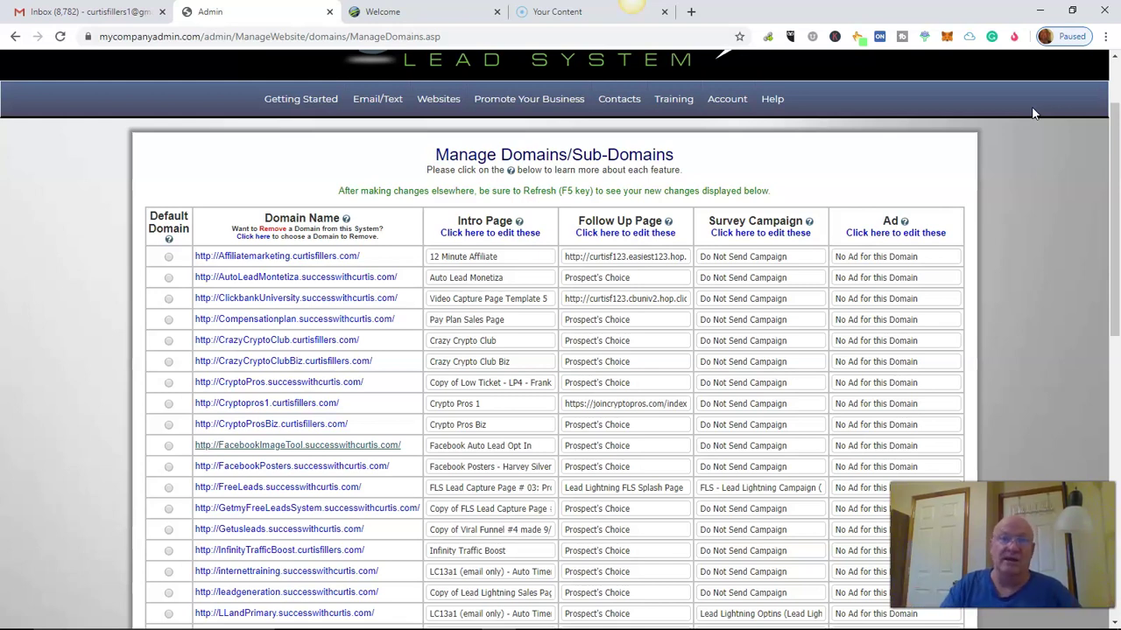
pyautogui.moveTo(672, 97)
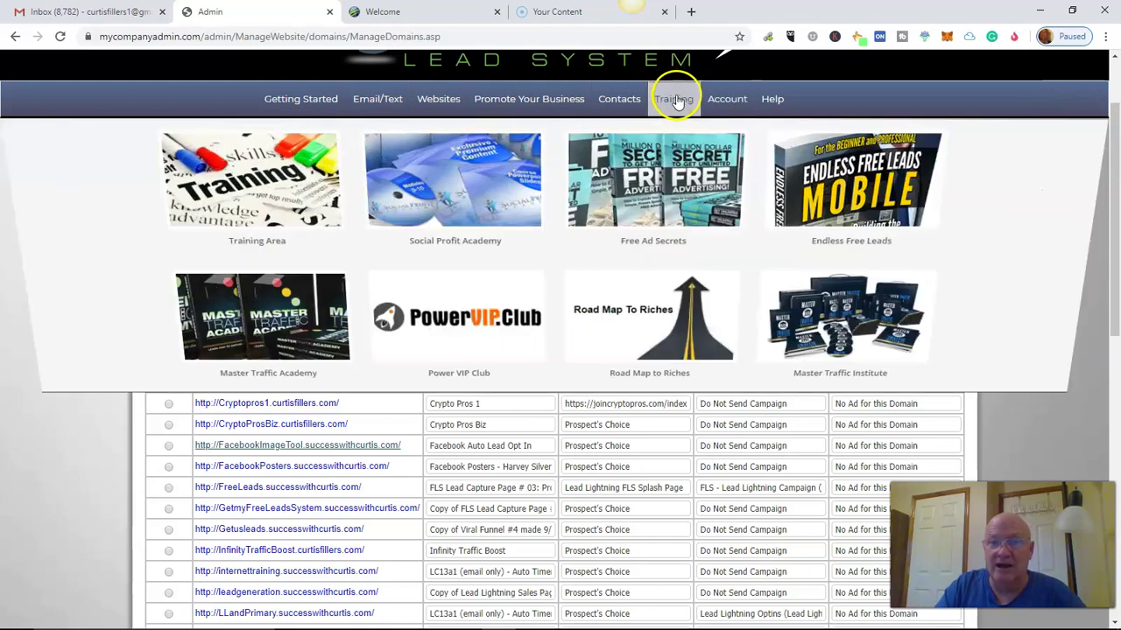
# Step: Open the Training Area site, plstraining.com, in a new tab from the Training menu
pyautogui.click(255, 210)
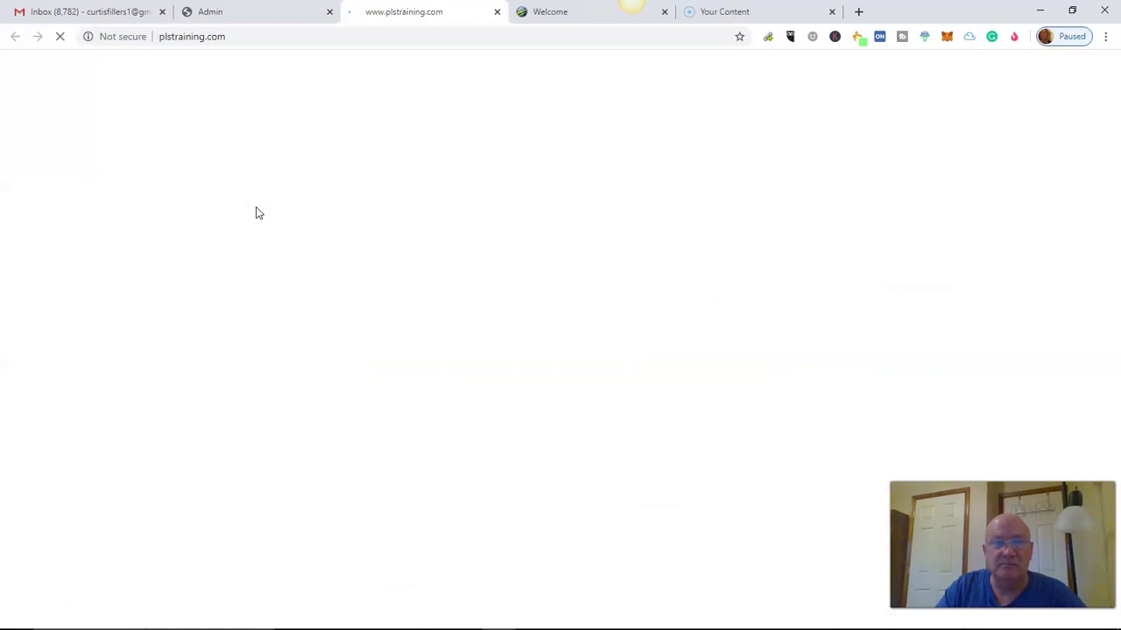